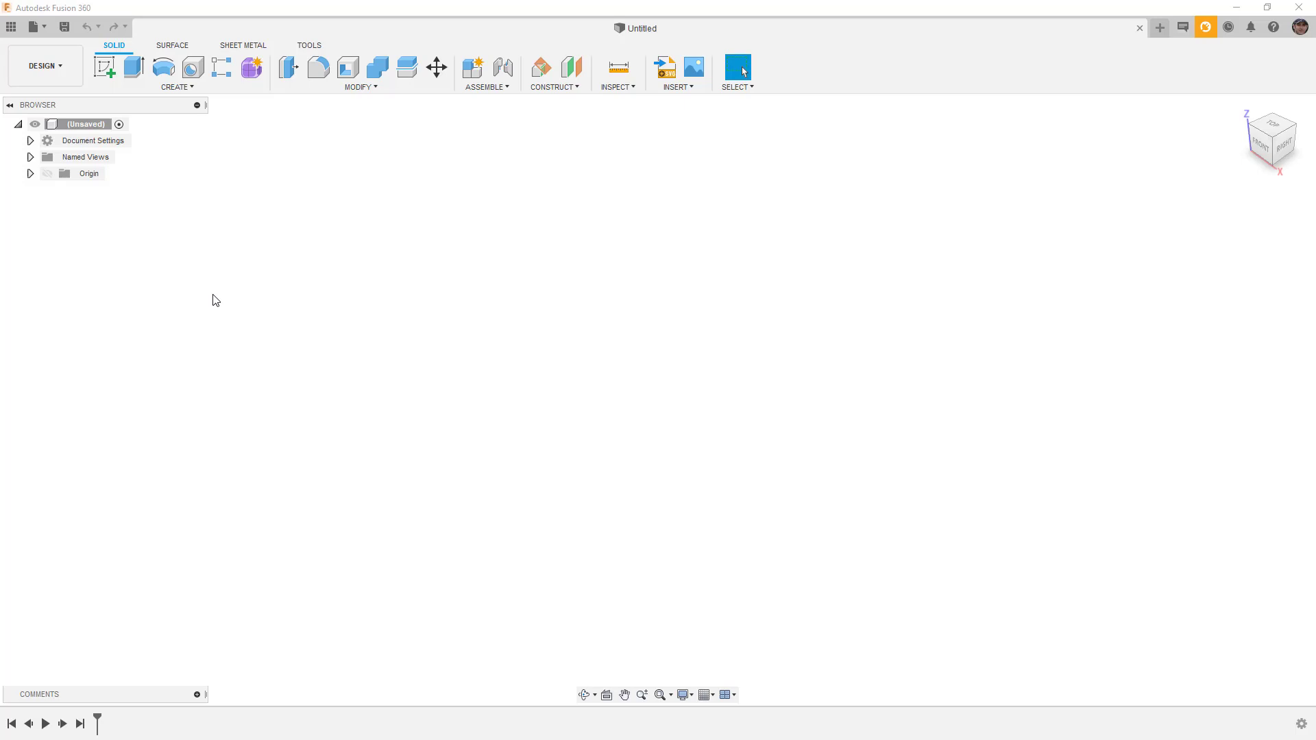
Show the Data Panel and open the PCB Series project folder
click(12, 28)
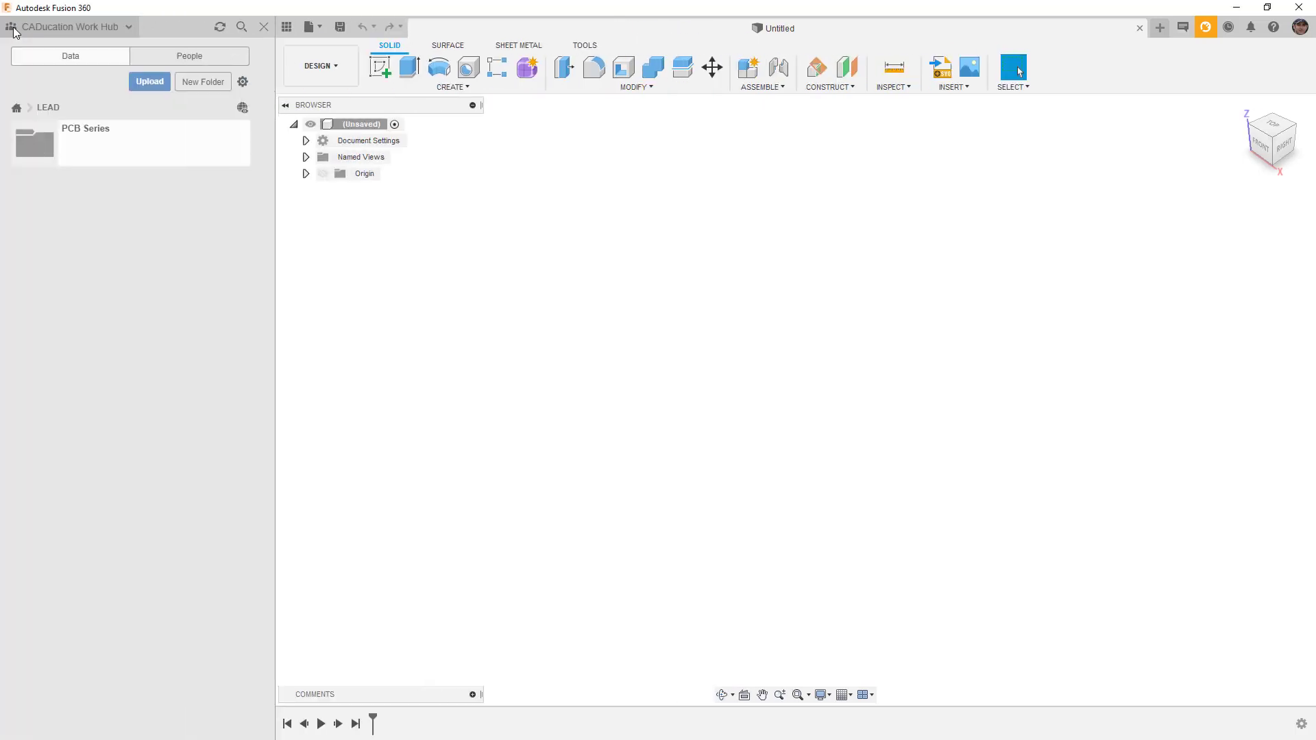
click(82, 146)
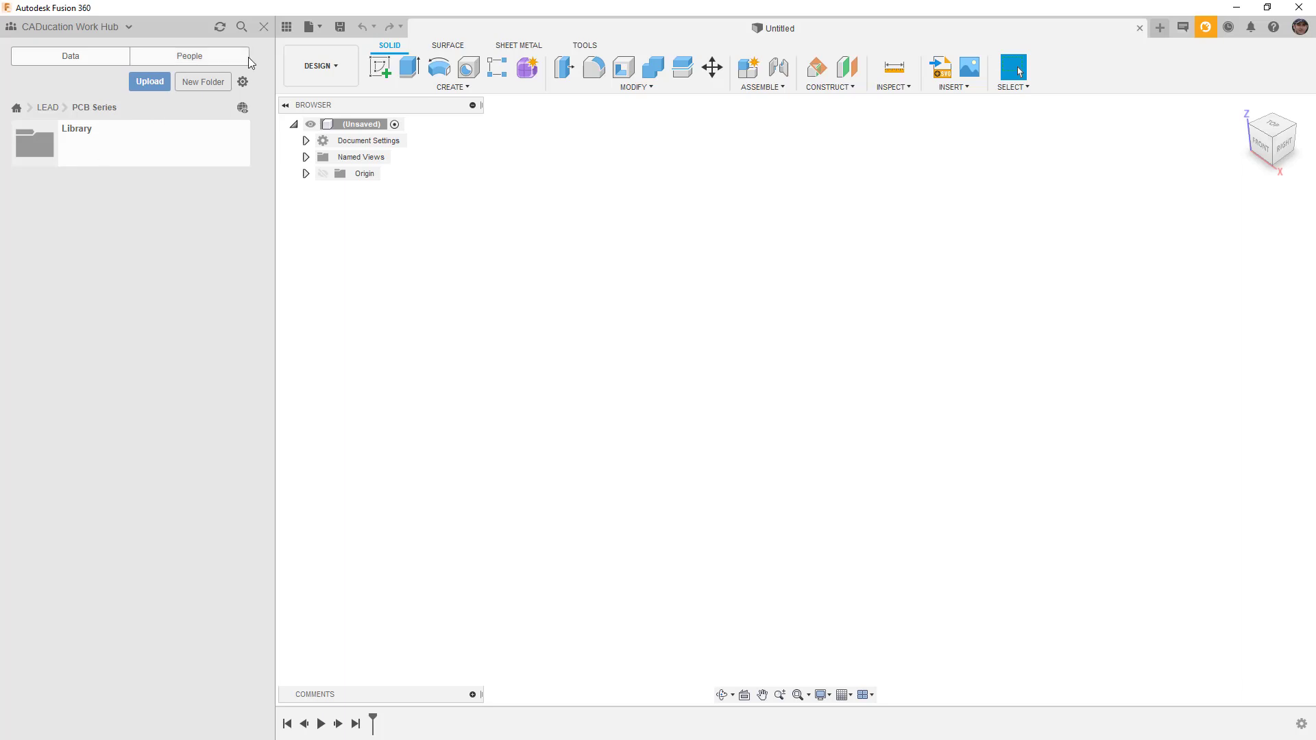
Hide the Data Panel and create a new electronics design from the File menu
click(287, 27)
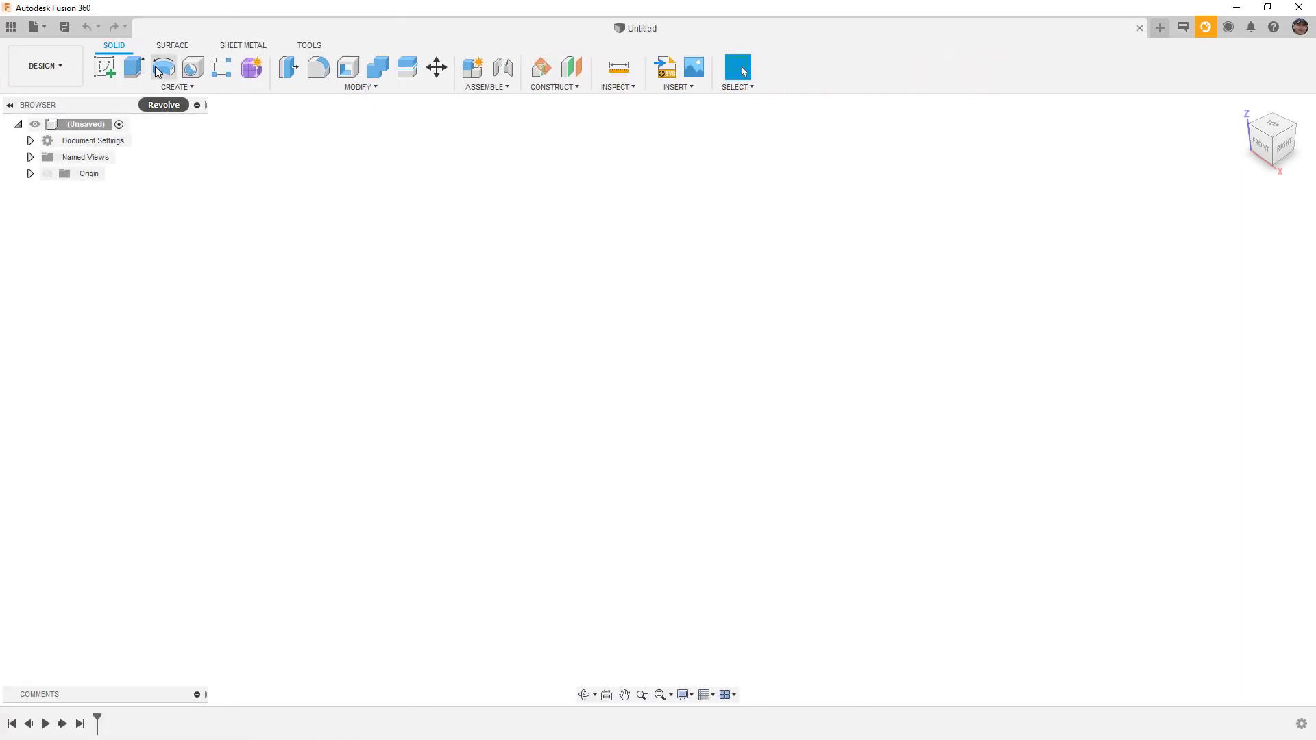
click(45, 26)
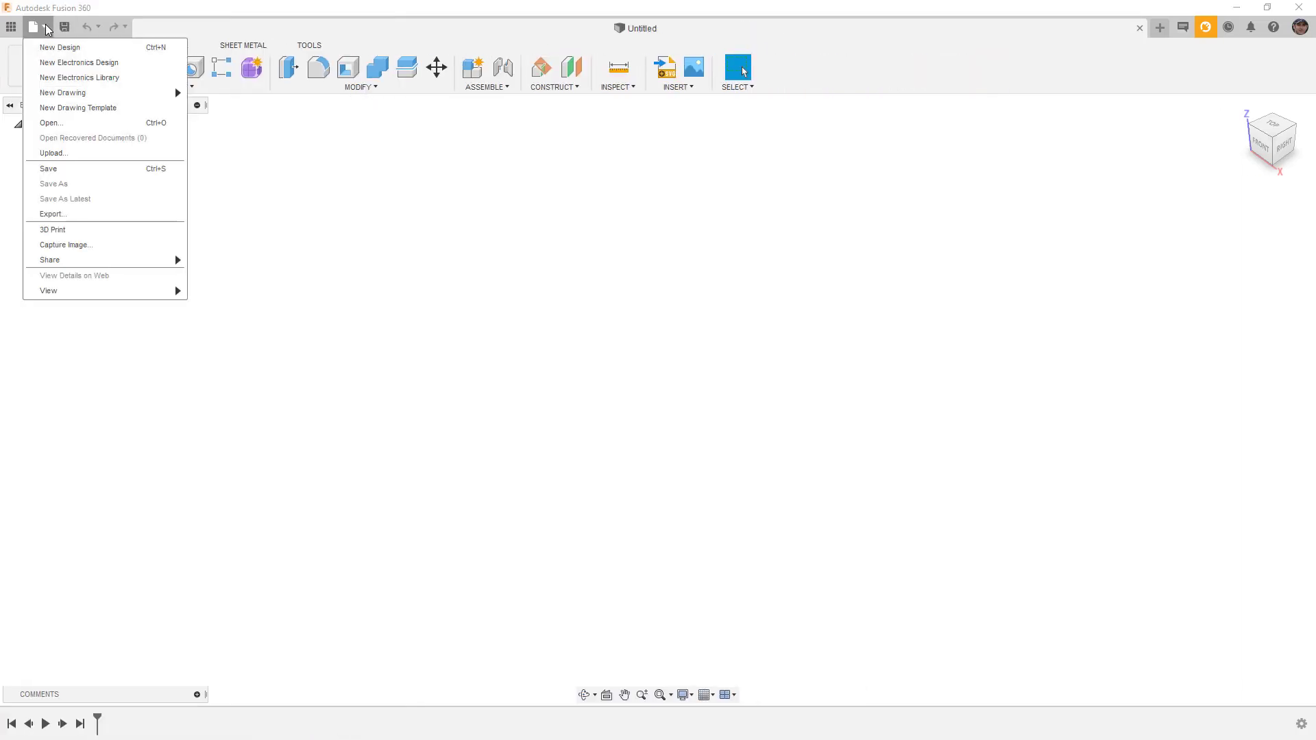
click(126, 62)
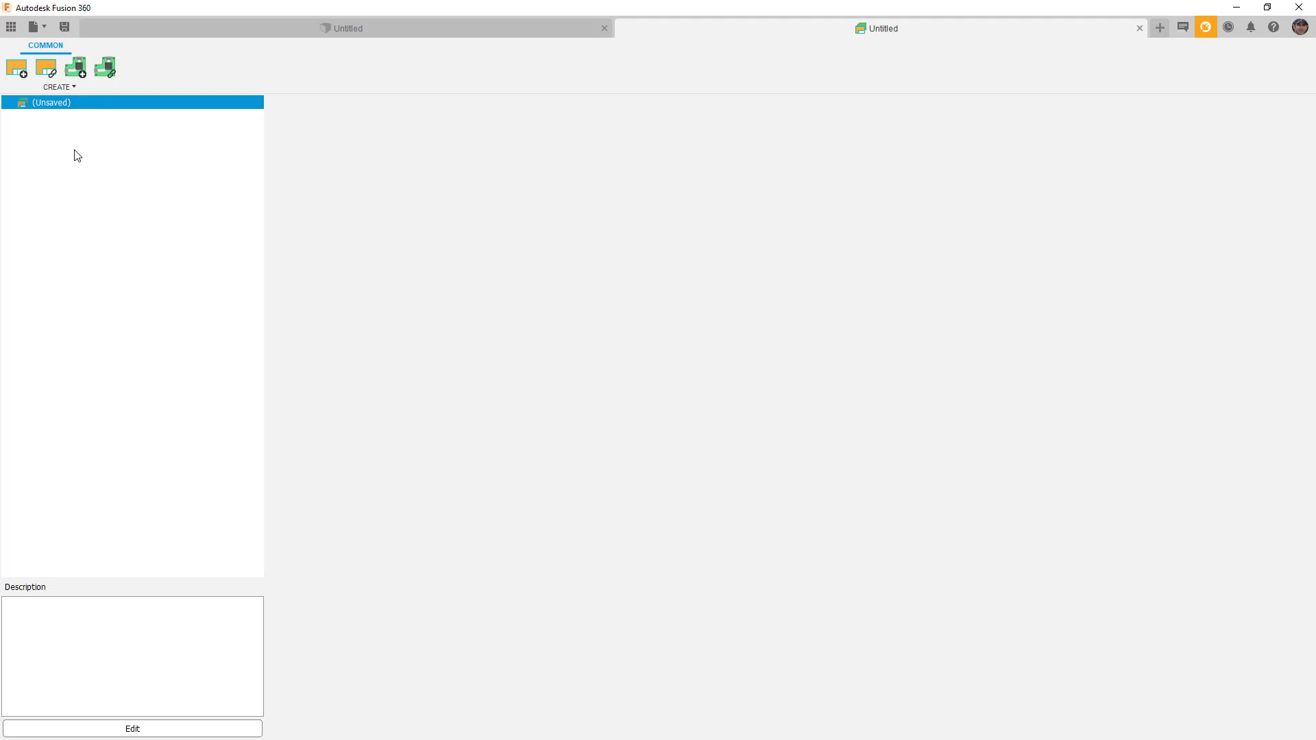
Add a blank schematic to the electronics design and show the LIBRARY tools
click(24, 74)
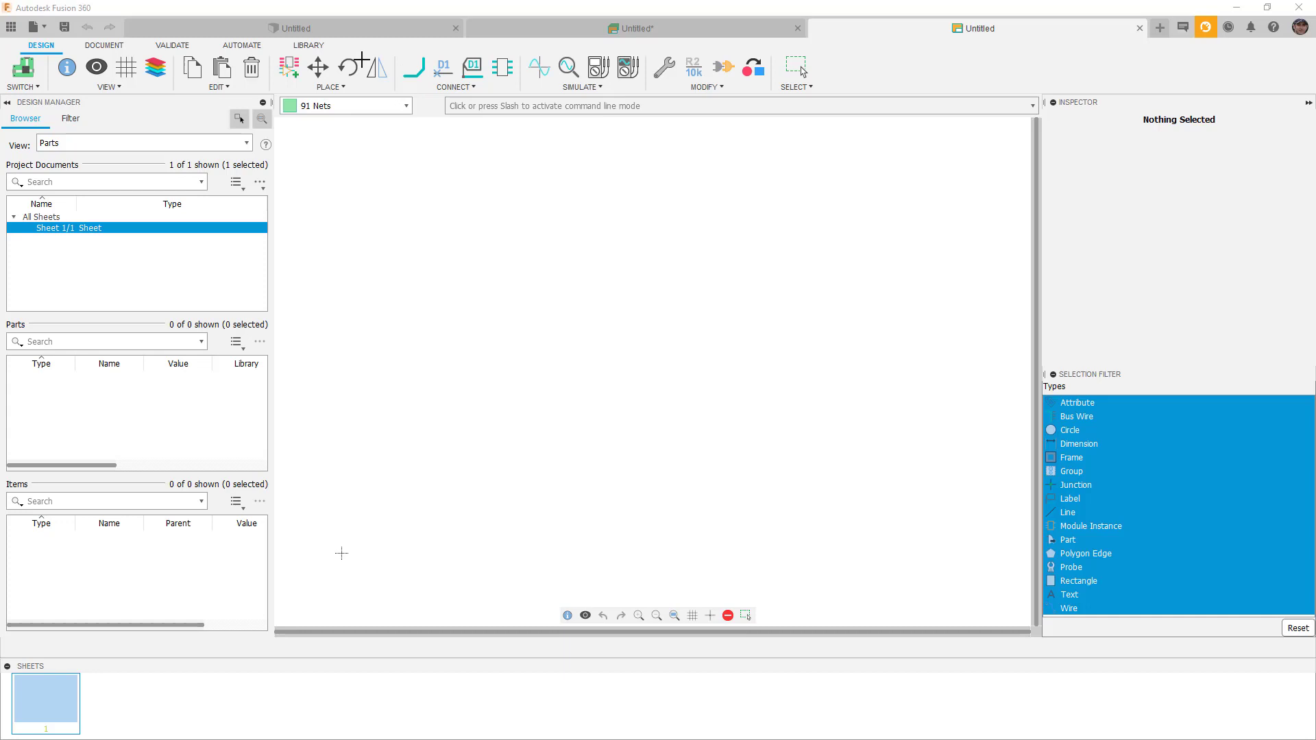
click(311, 45)
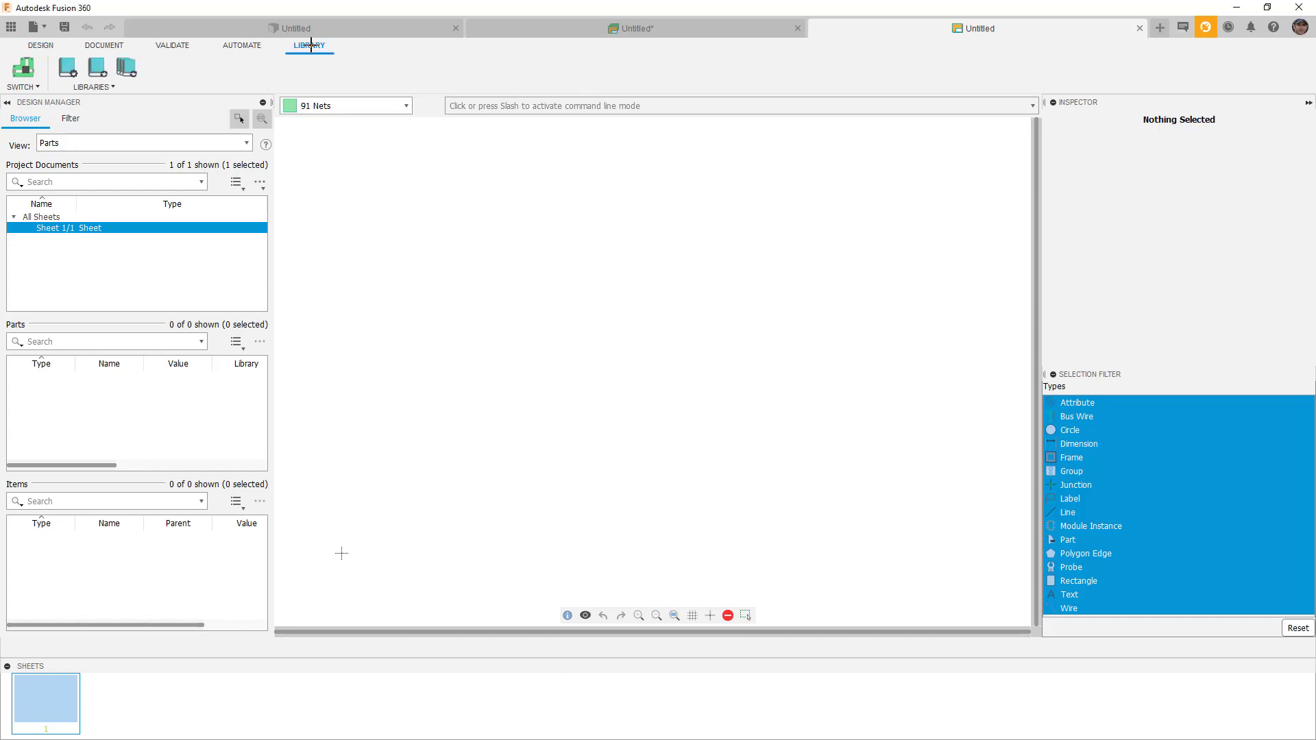
Open the Library Manager, browse the In Use list around the adafruit library, then view Available
click(71, 68)
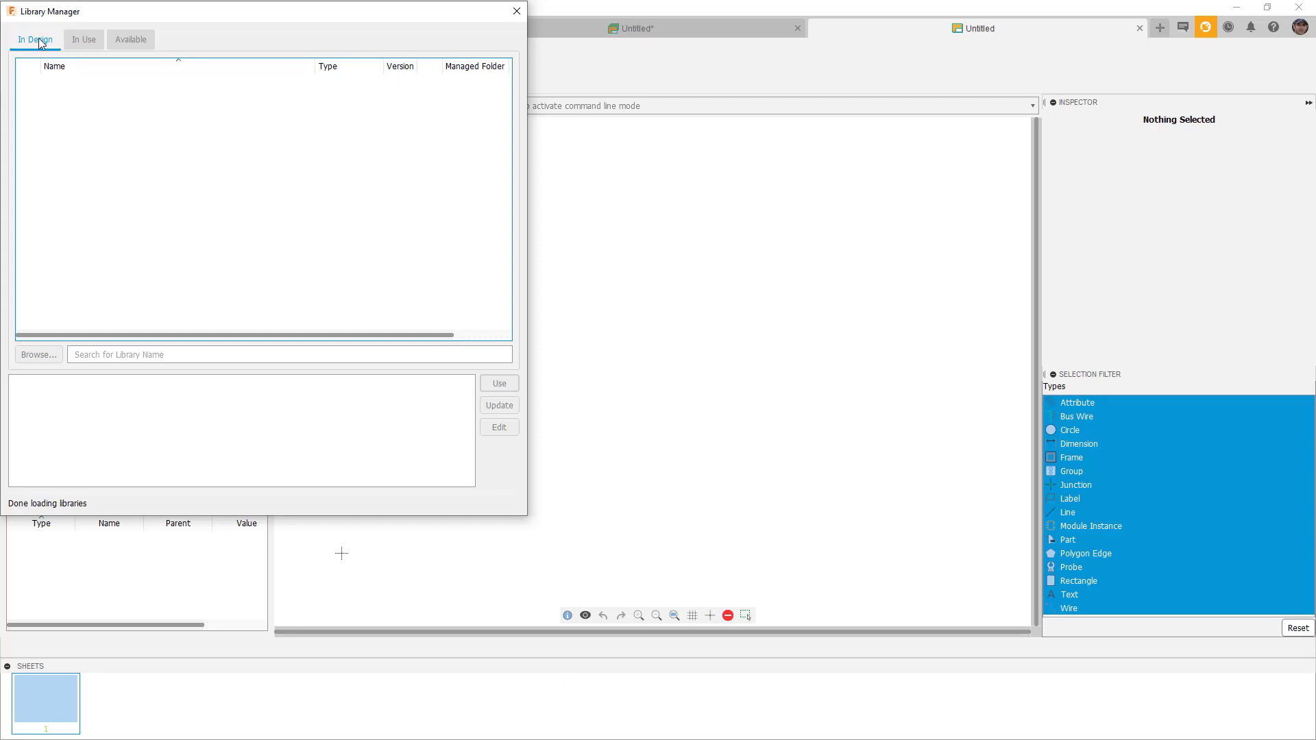
click(81, 40)
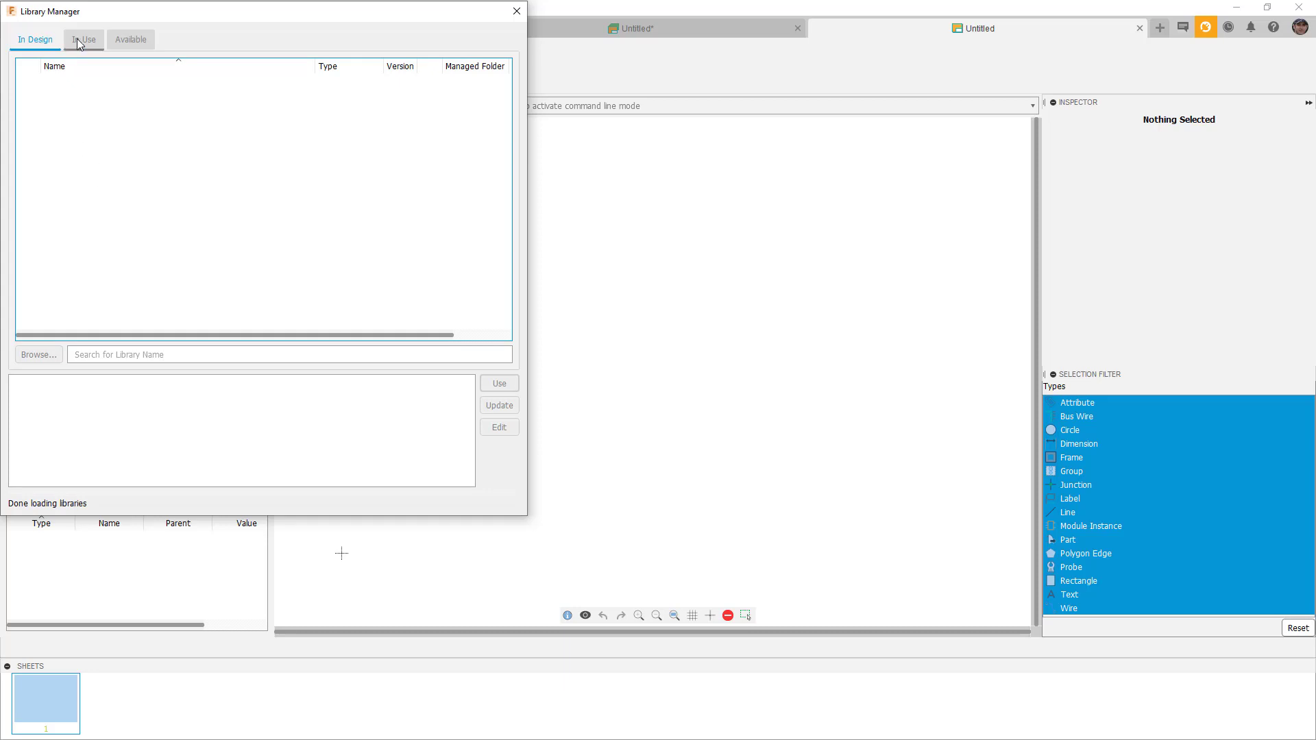
click(129, 40)
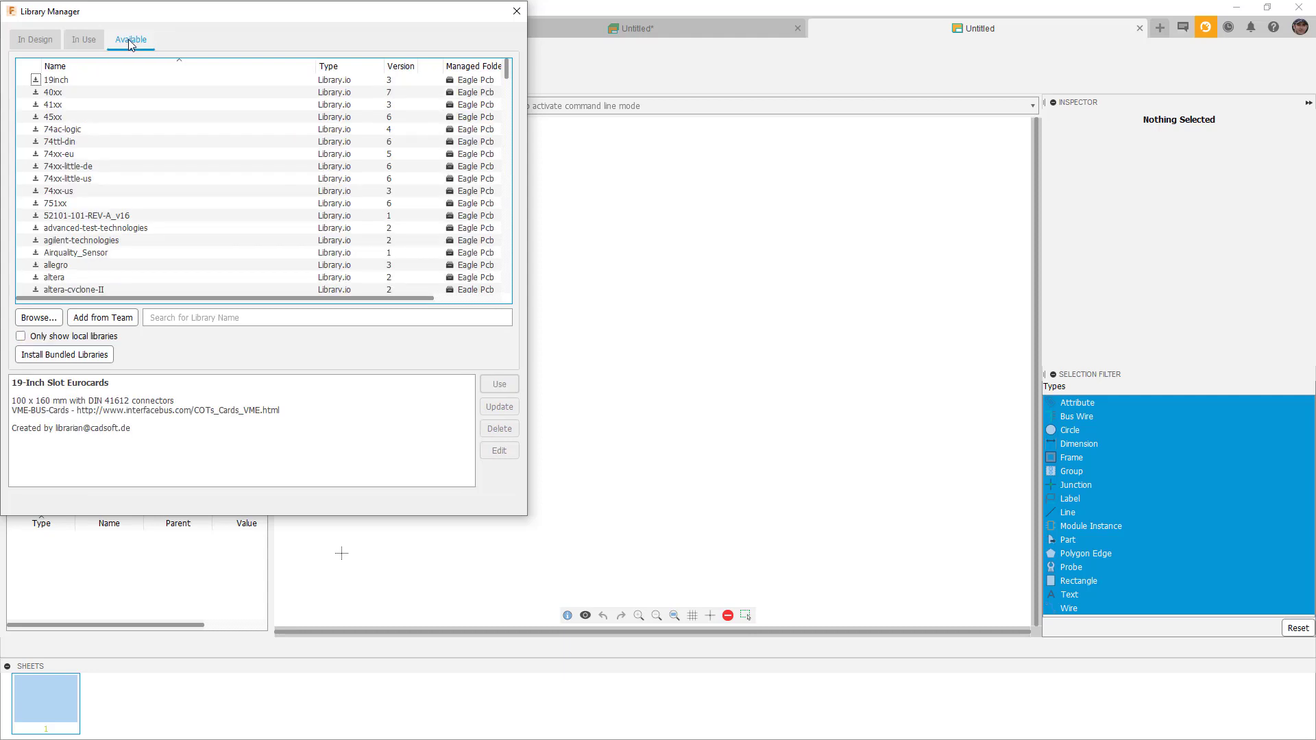
click(81, 39)
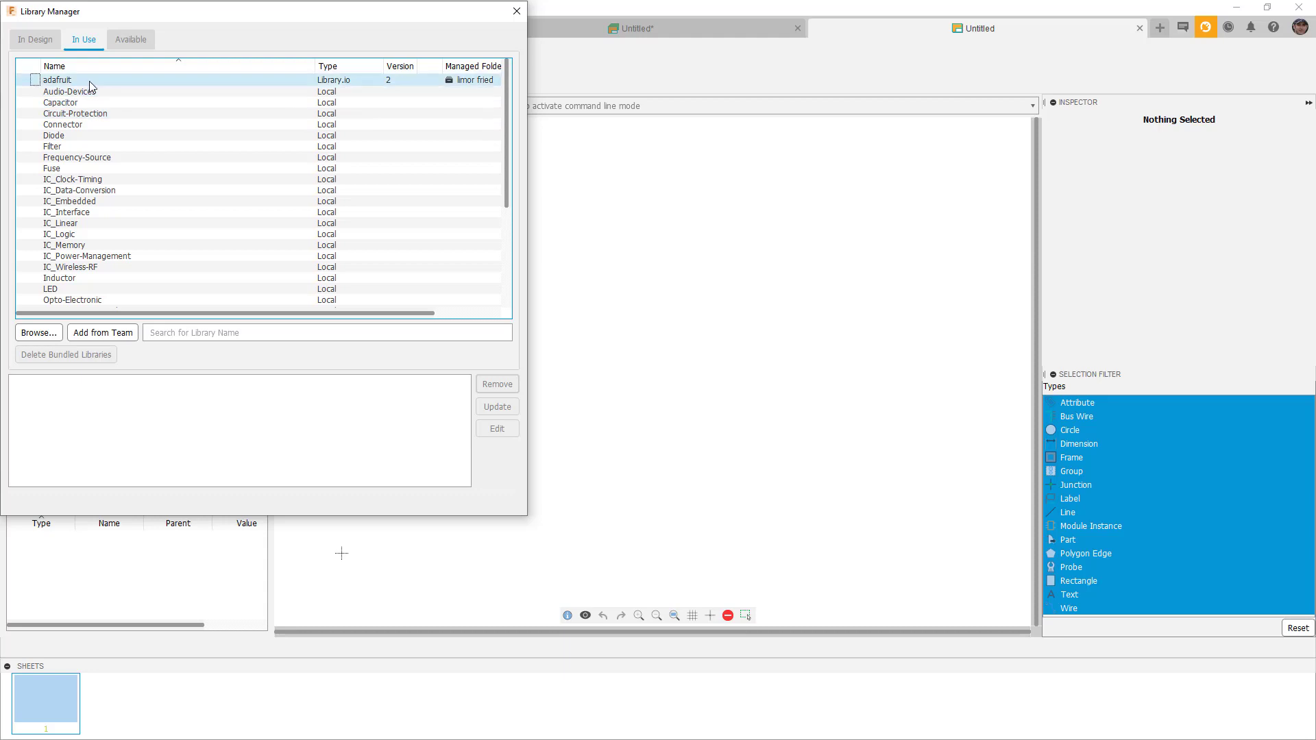
click(68, 87)
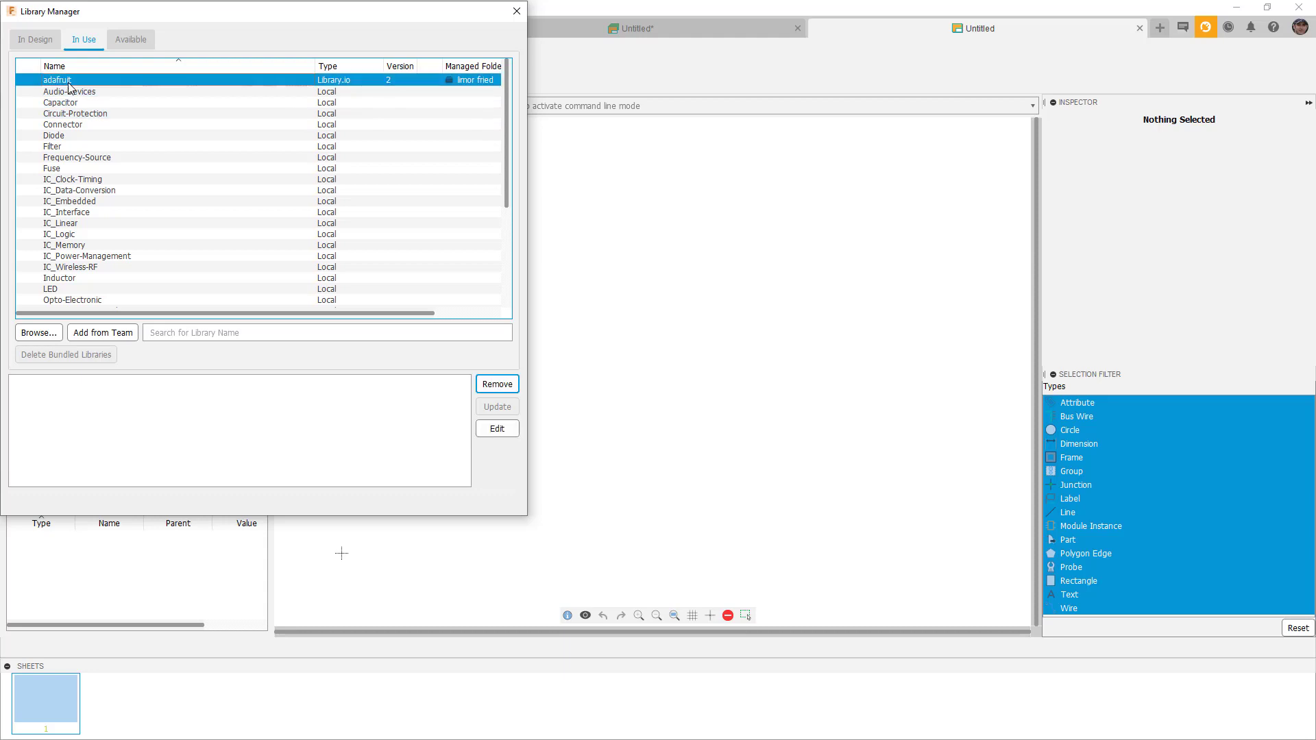
scroll(78, 158, down, 3)
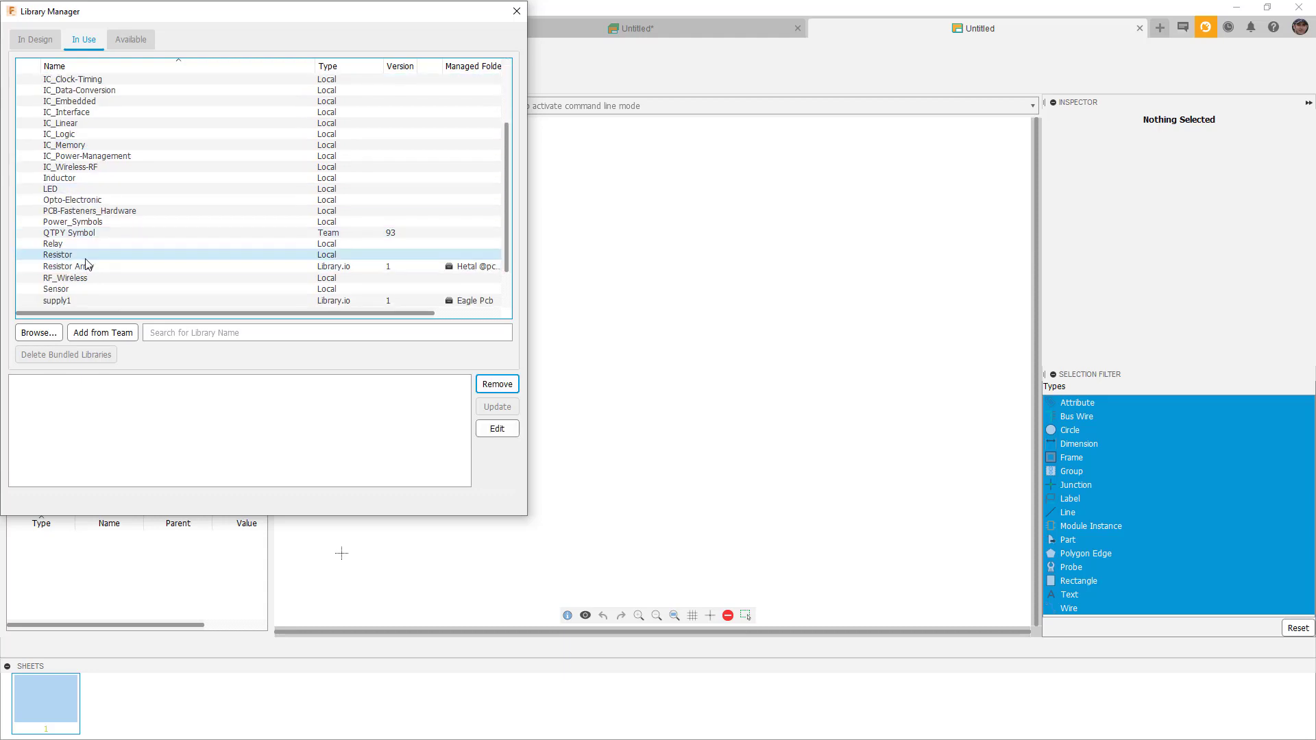
scroll(86, 264, down, 2)
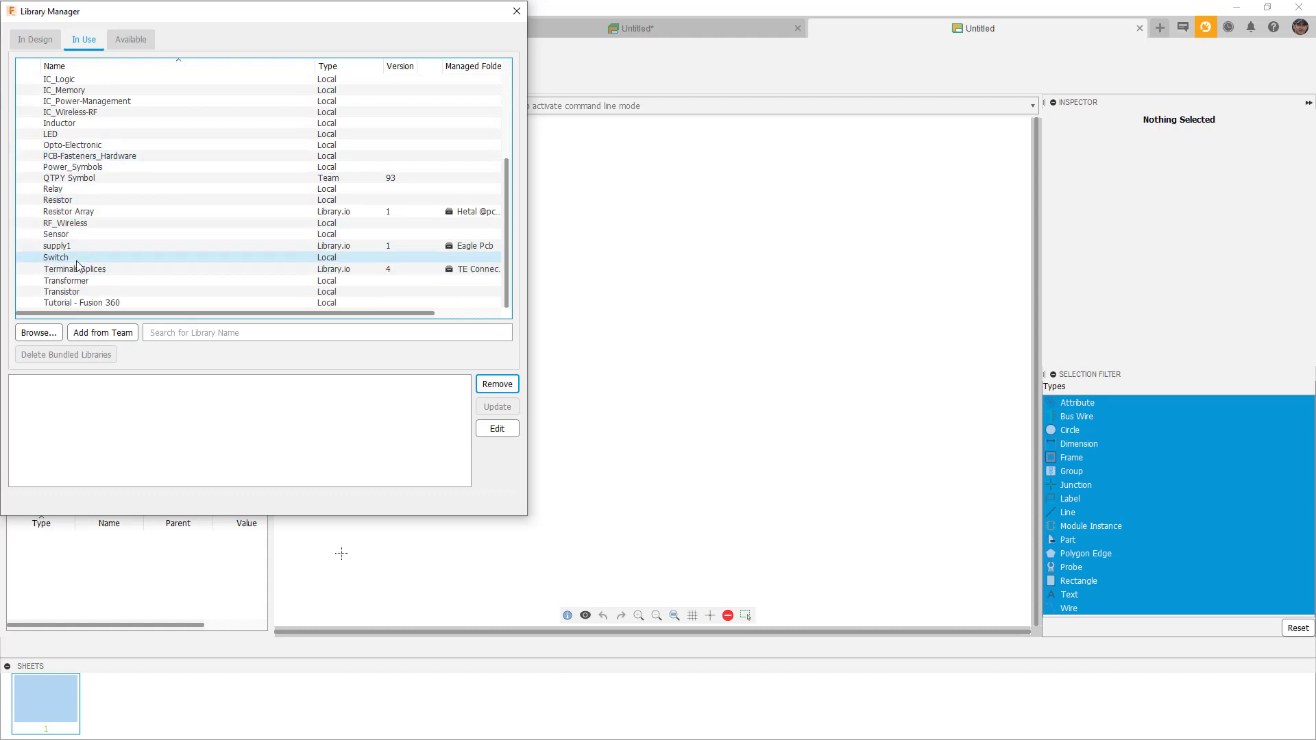
scroll(79, 274, up, 2)
scroll(79, 273, up, 3)
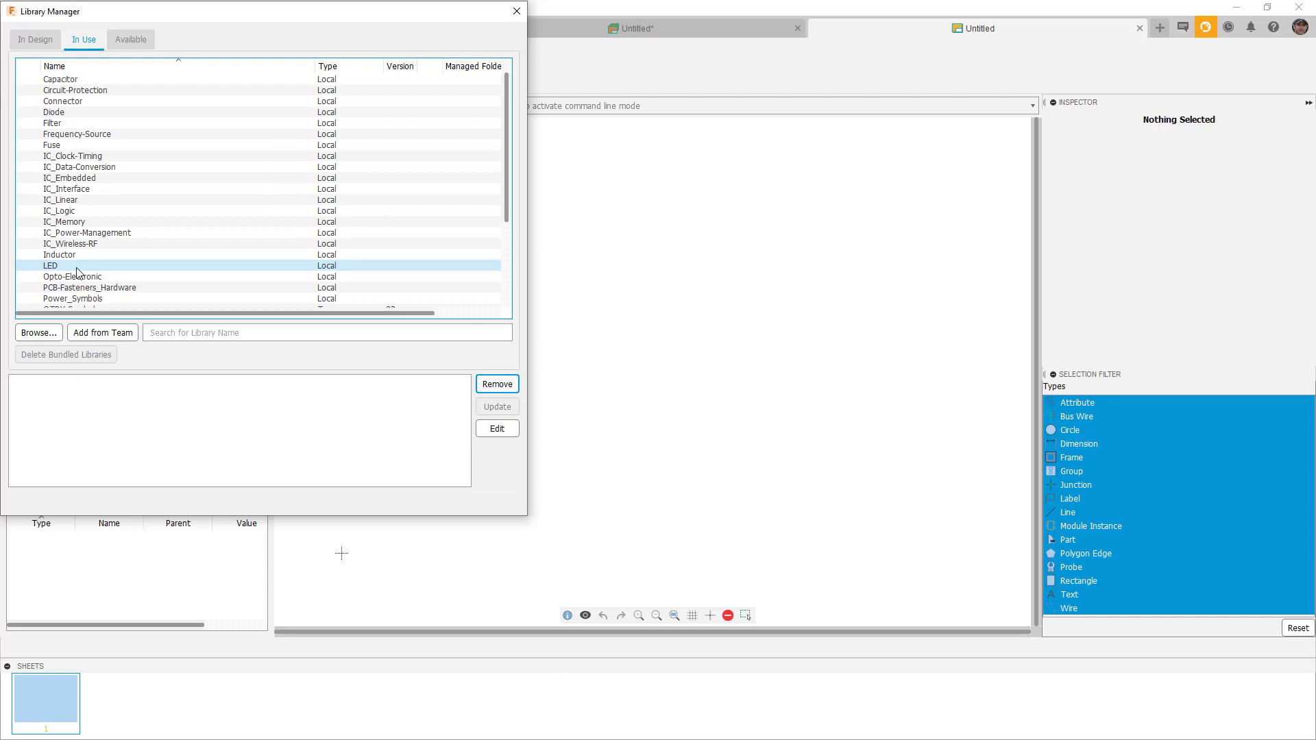
click(130, 39)
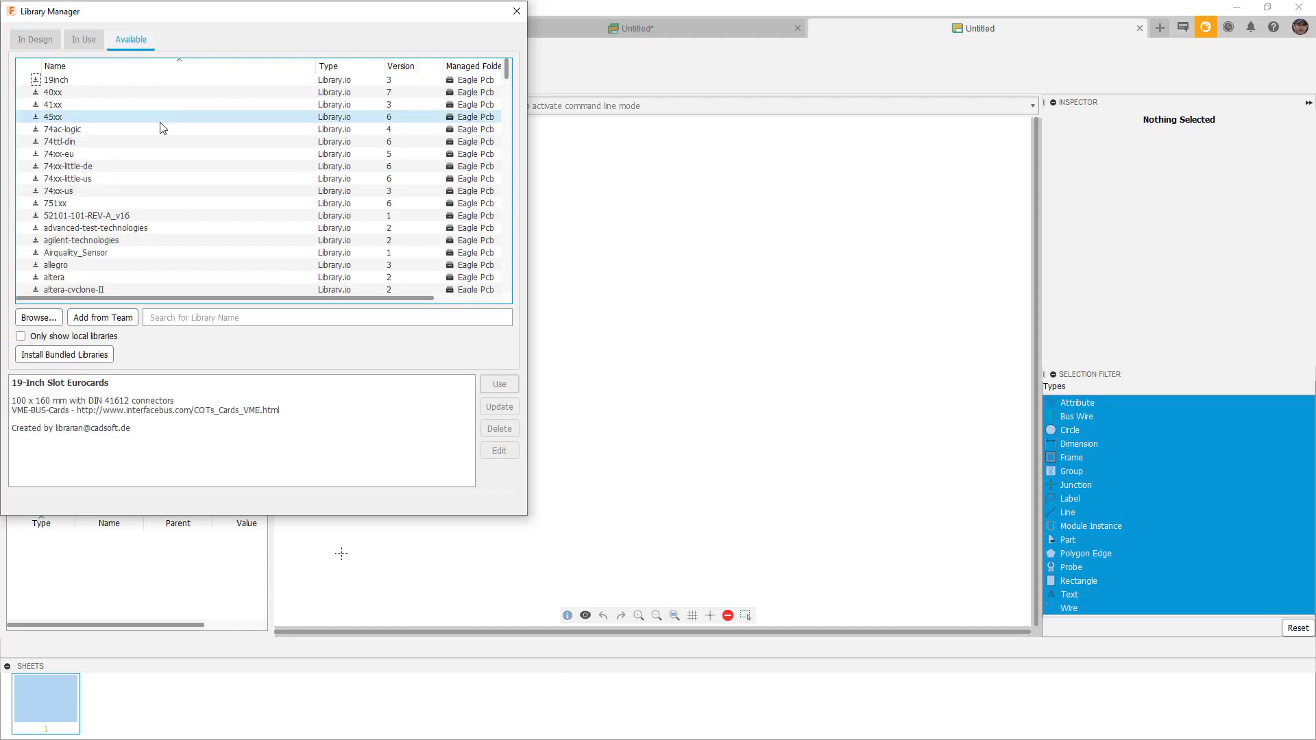
Filter available libraries by 'spar' and add SparkFun-Boards to the libraries in use
click(232, 313)
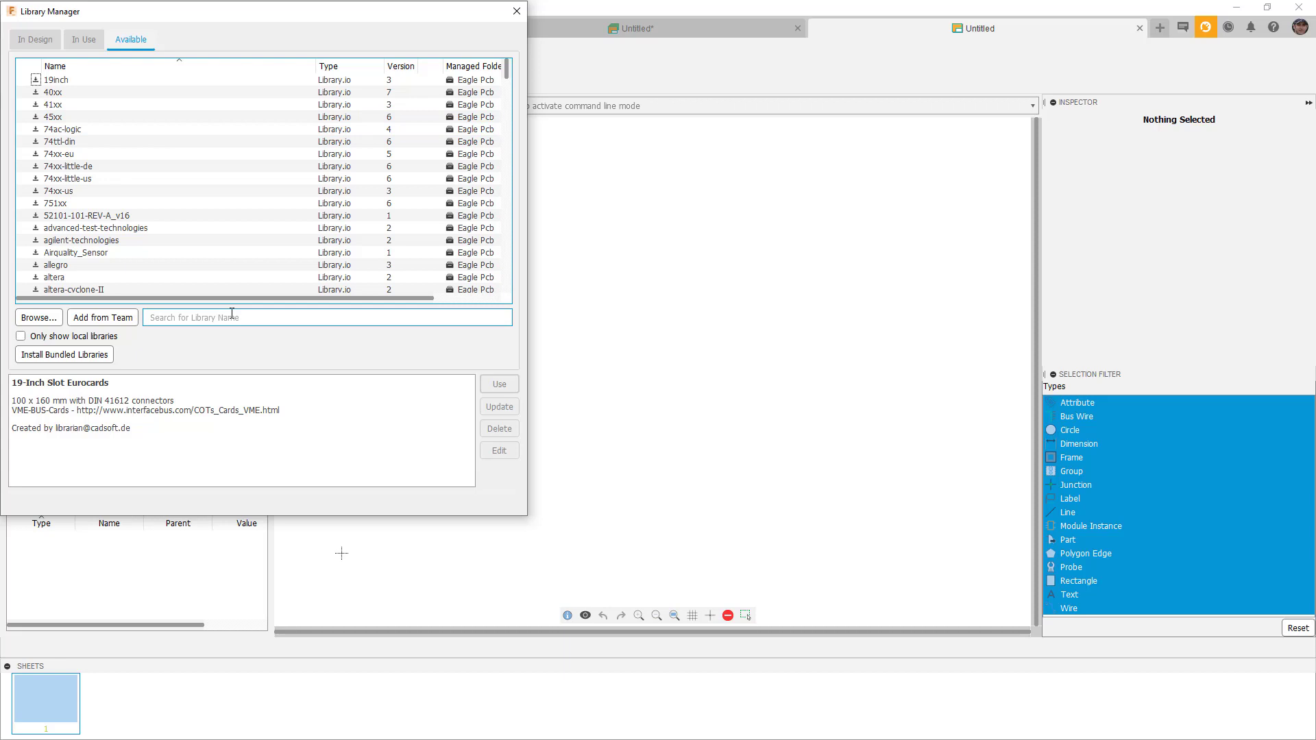
text(spar)
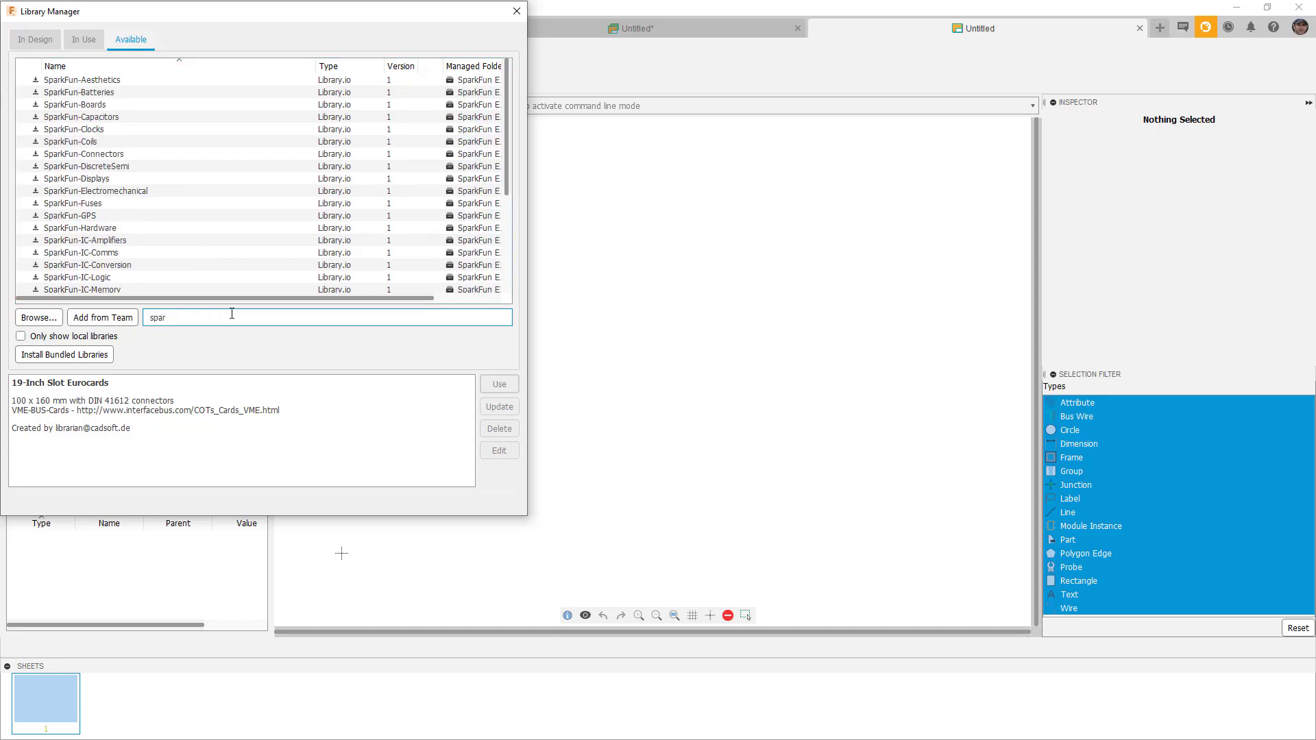
click(96, 106)
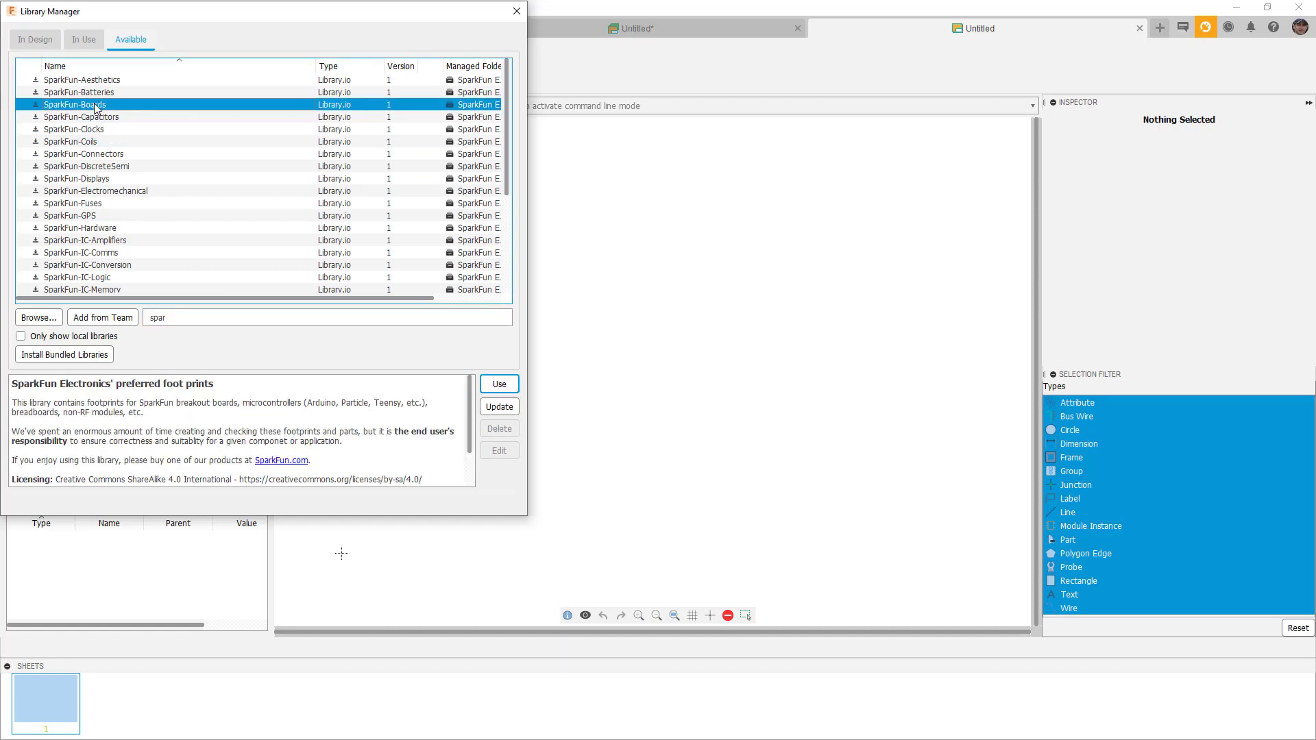
click(498, 386)
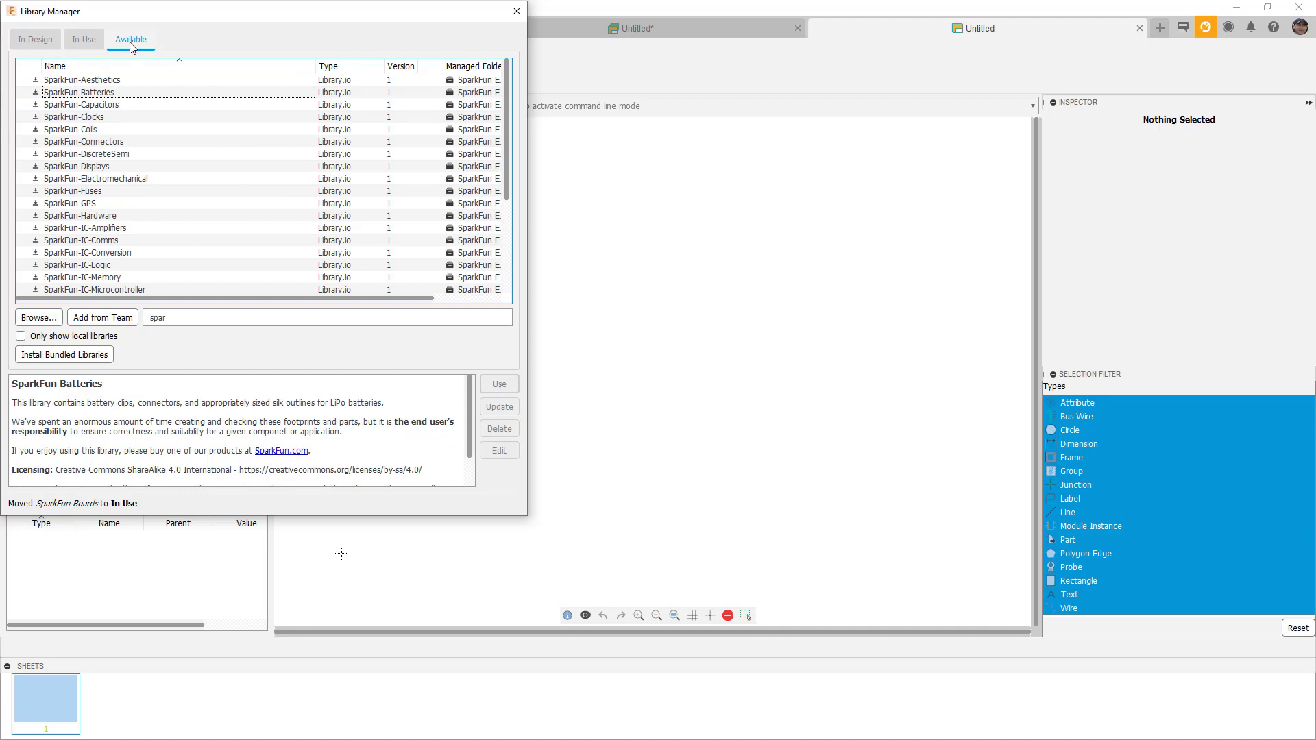
Check the In Use list and select SparkFun-Boards to read its description
click(84, 40)
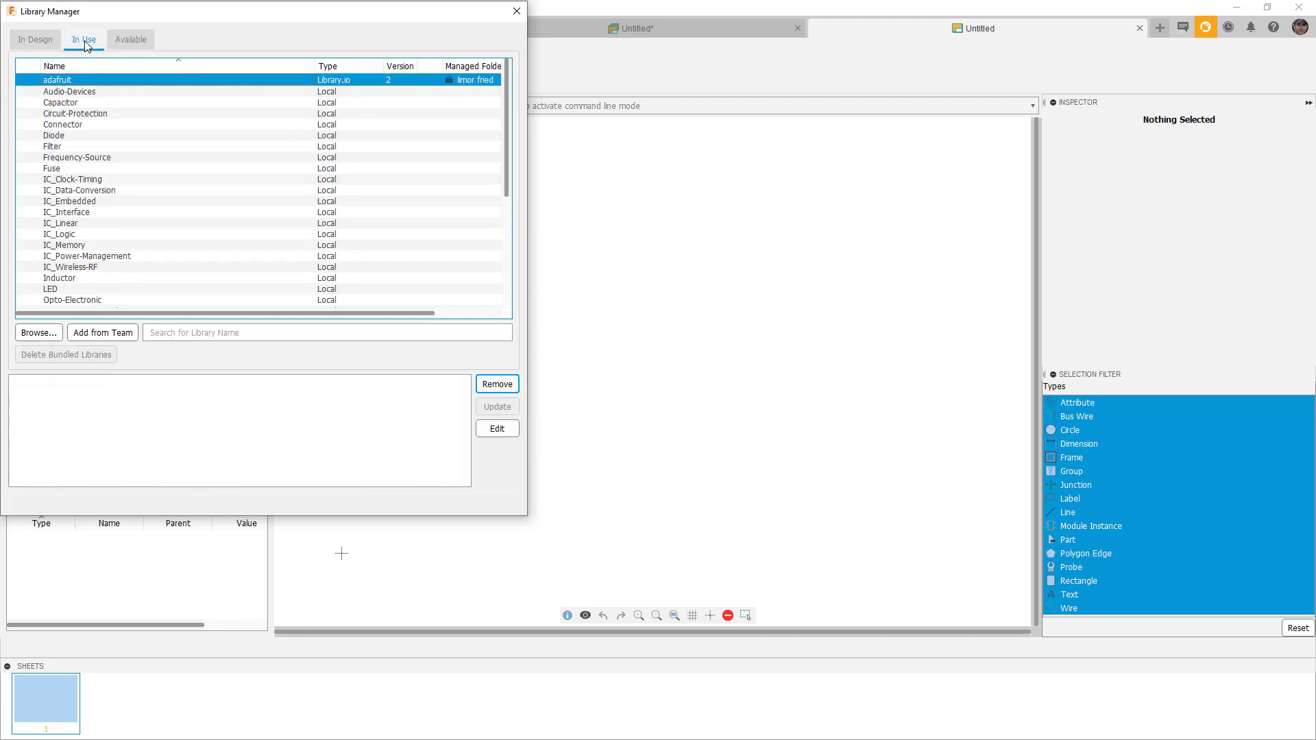
scroll(114, 166, down, 4)
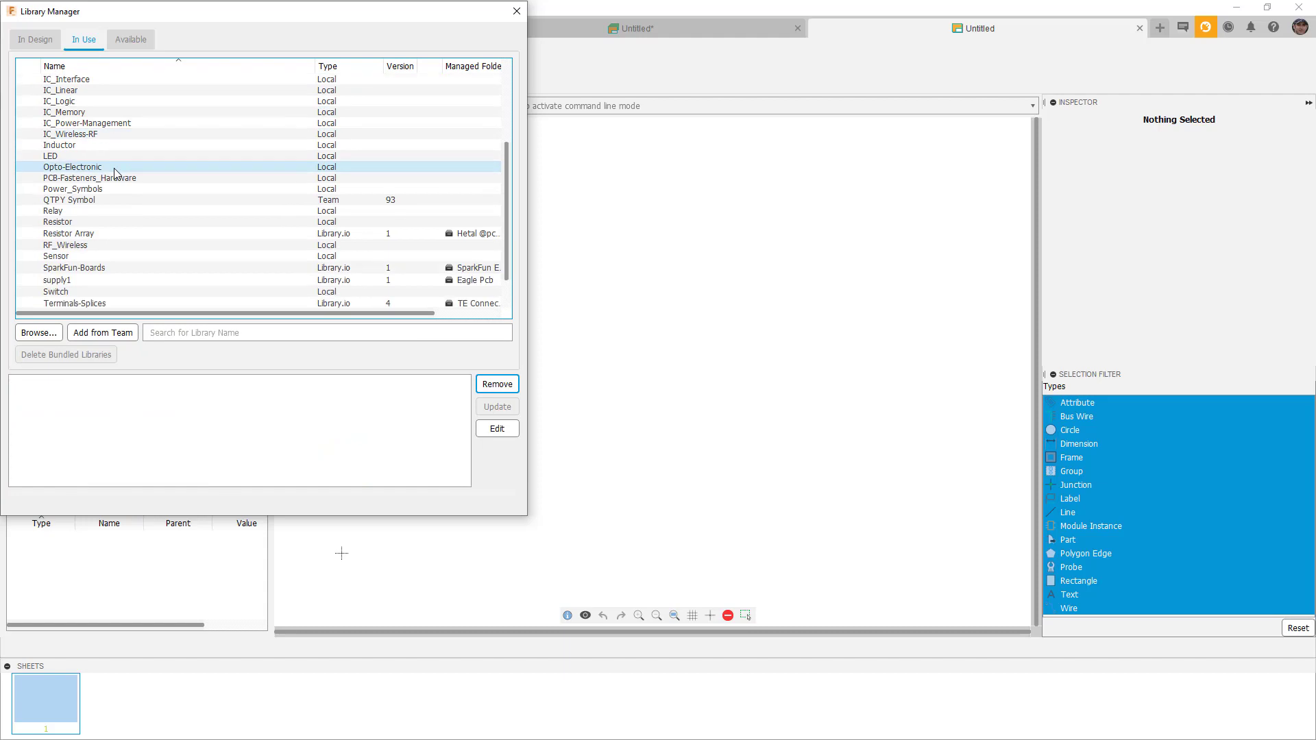
click(88, 269)
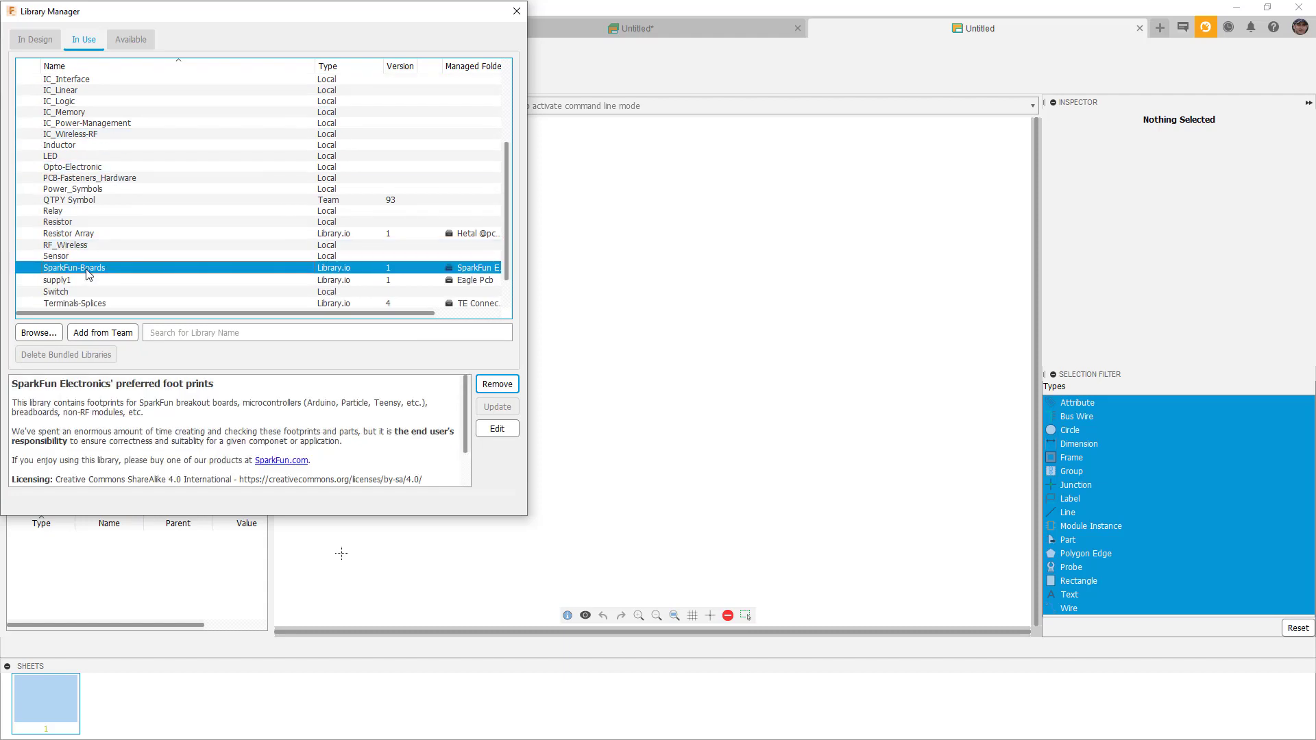
scroll(115, 384, down, 3)
scroll(115, 384, up, 3)
Return to the available SparkFun libraries, select SparkFun-GPS and scroll through the list
click(129, 39)
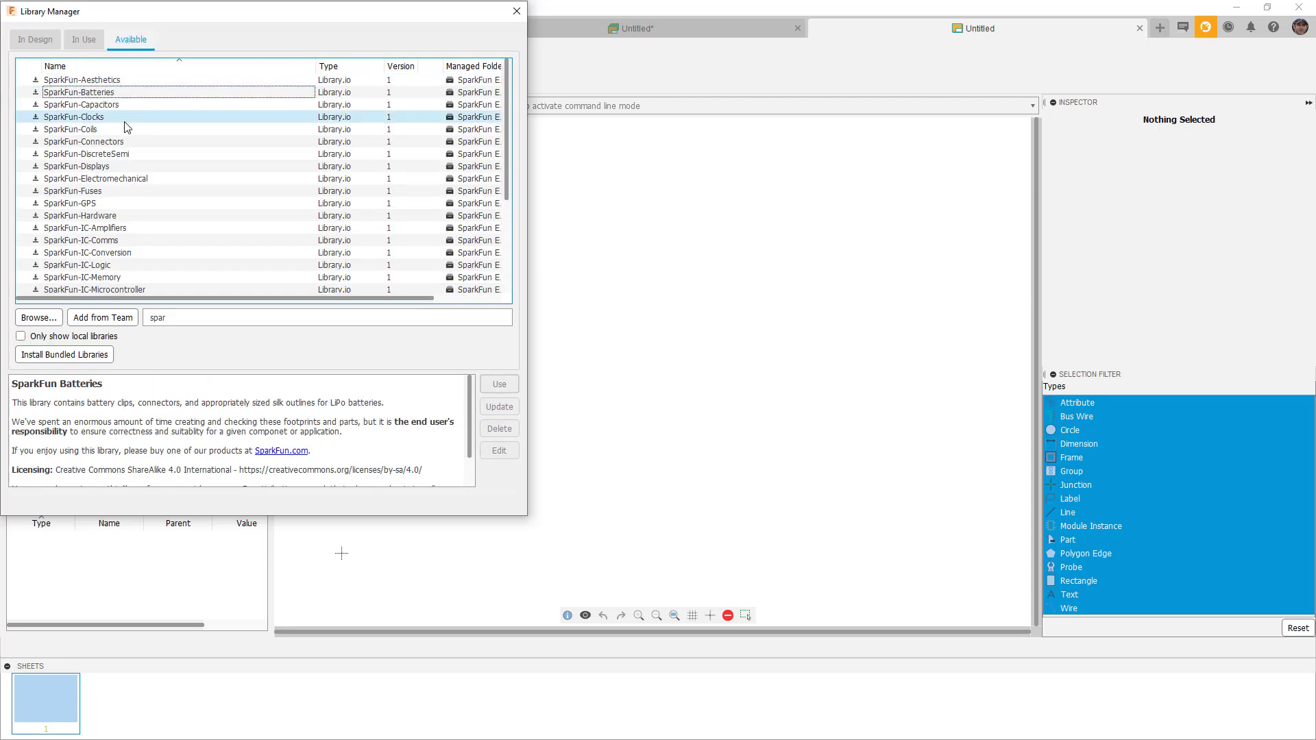
click(80, 204)
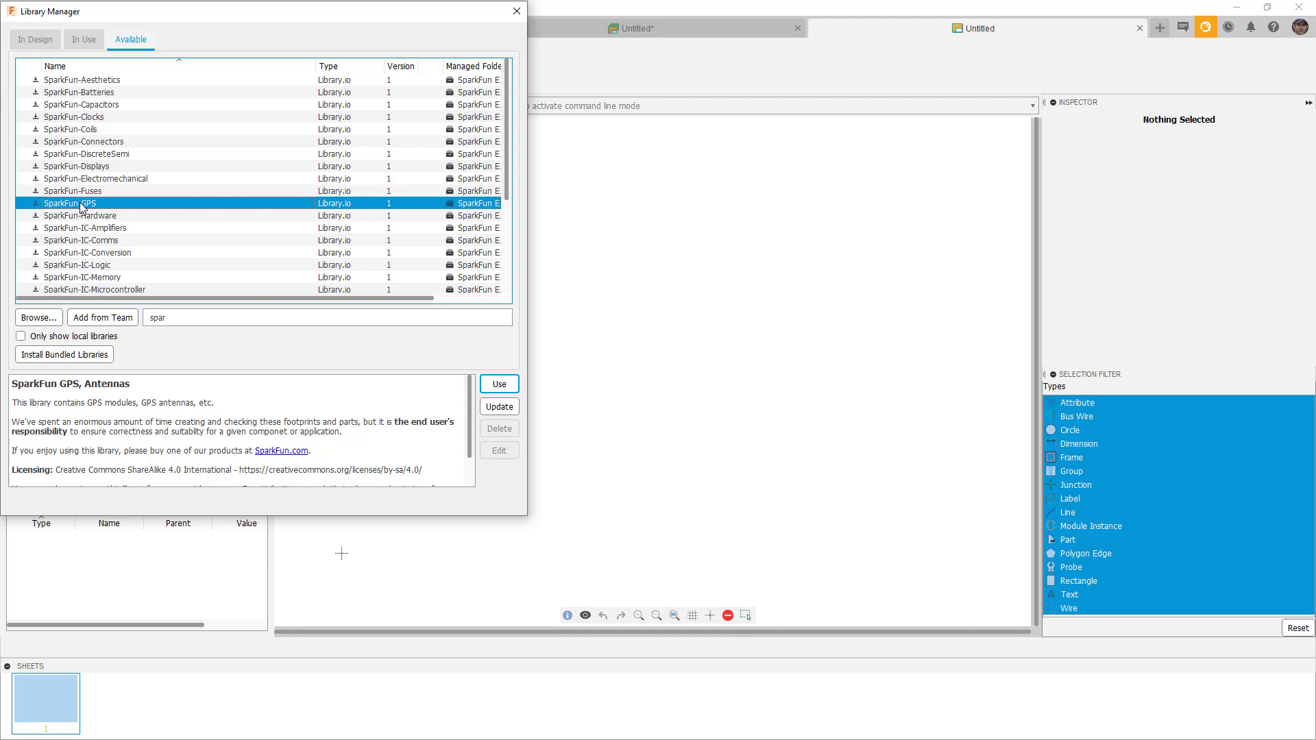
scroll(81, 207, down, 2)
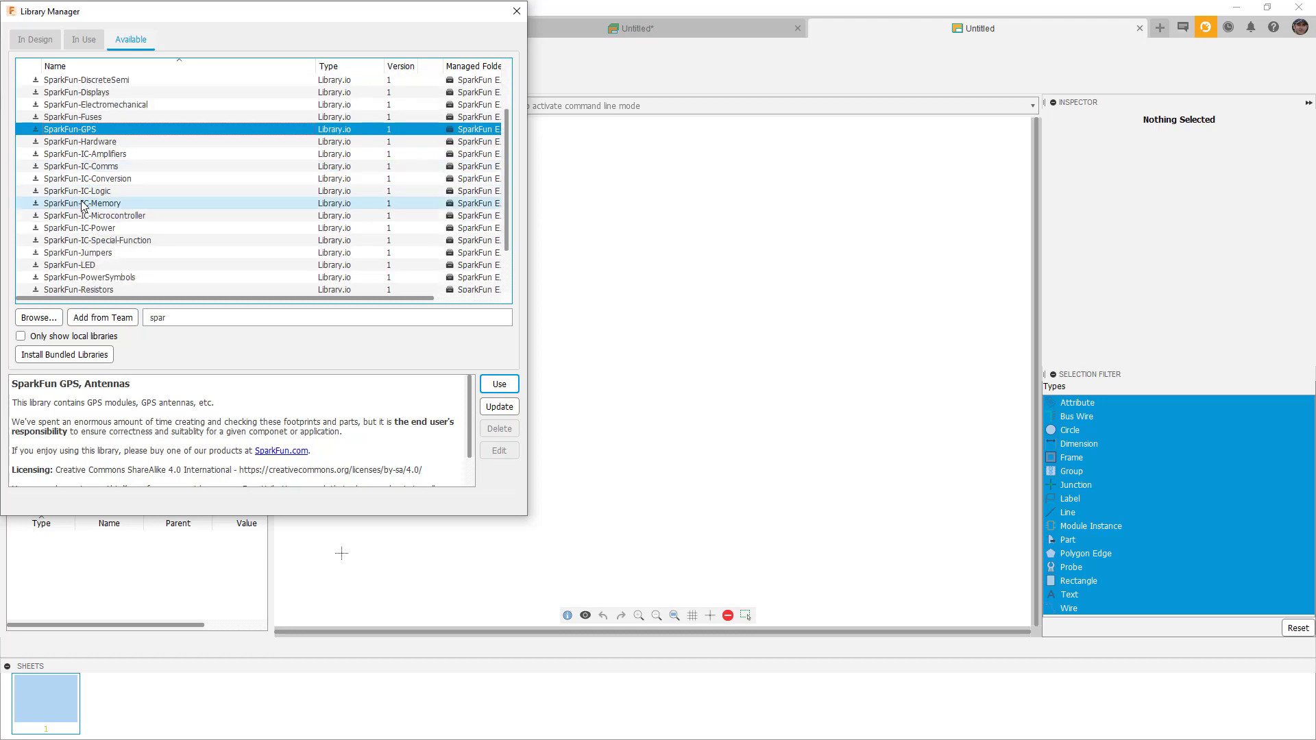
scroll(86, 207, down, 1)
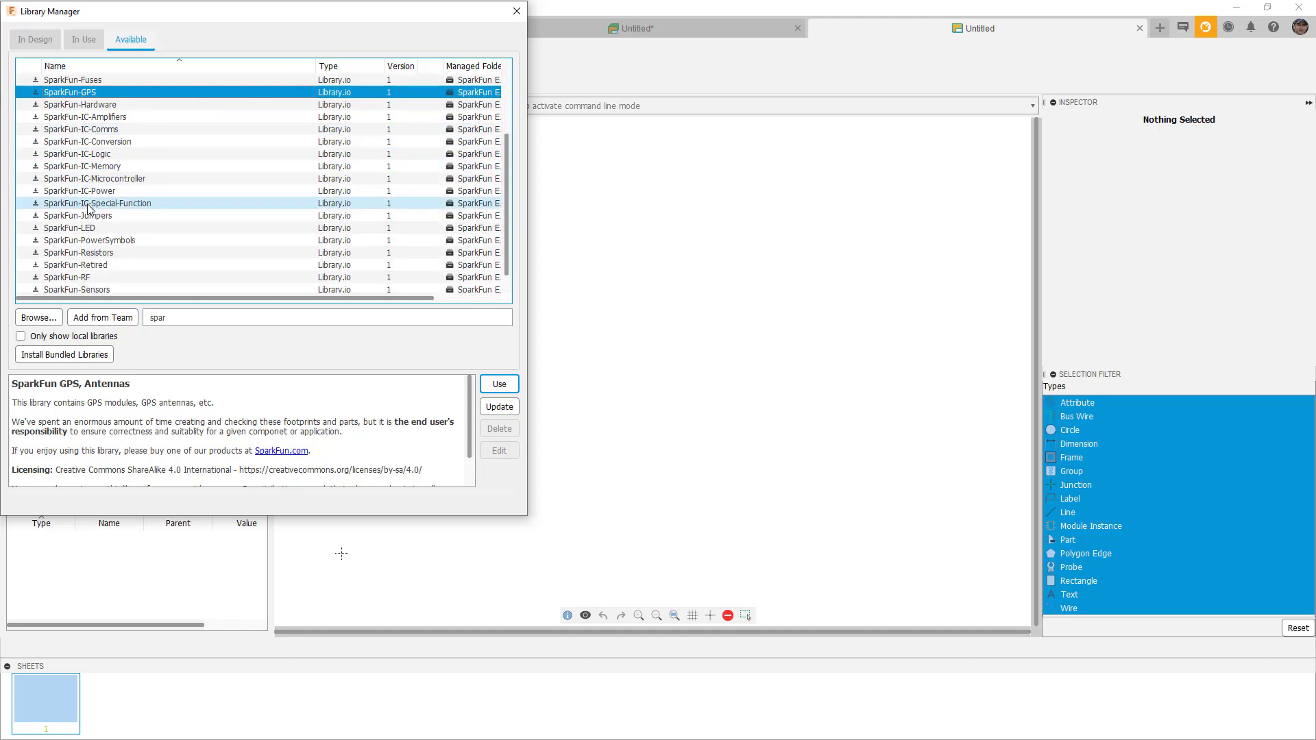
scroll(89, 209, down, 1)
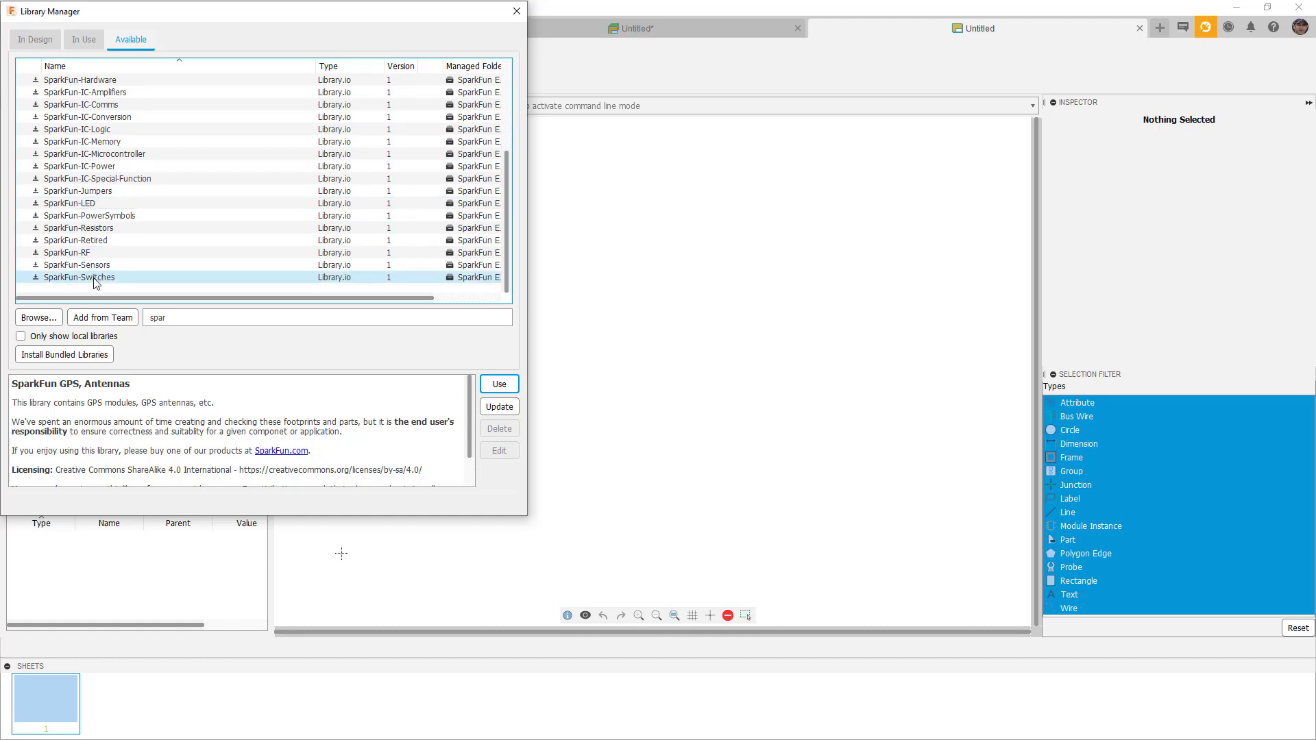
Close the Library Manager, start Add Part, and expand the SparkFun-Boards library
click(516, 14)
click(40, 44)
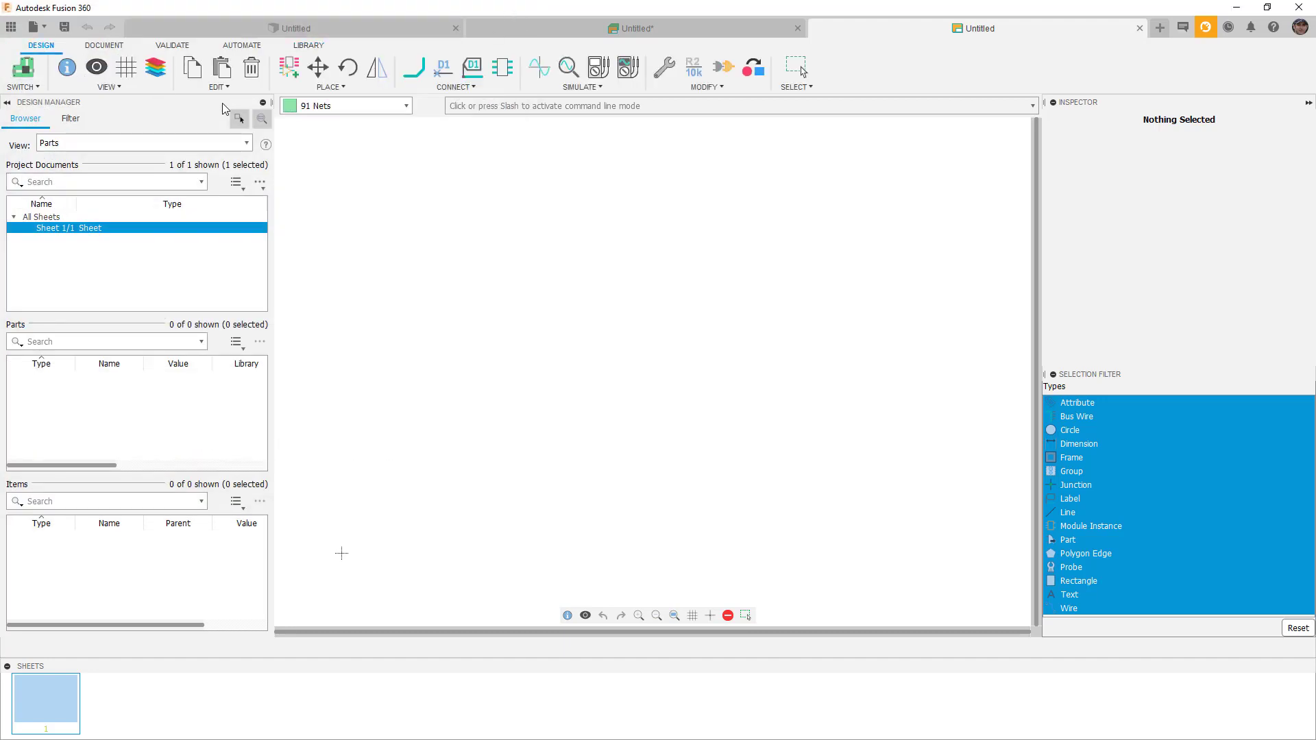
click(297, 72)
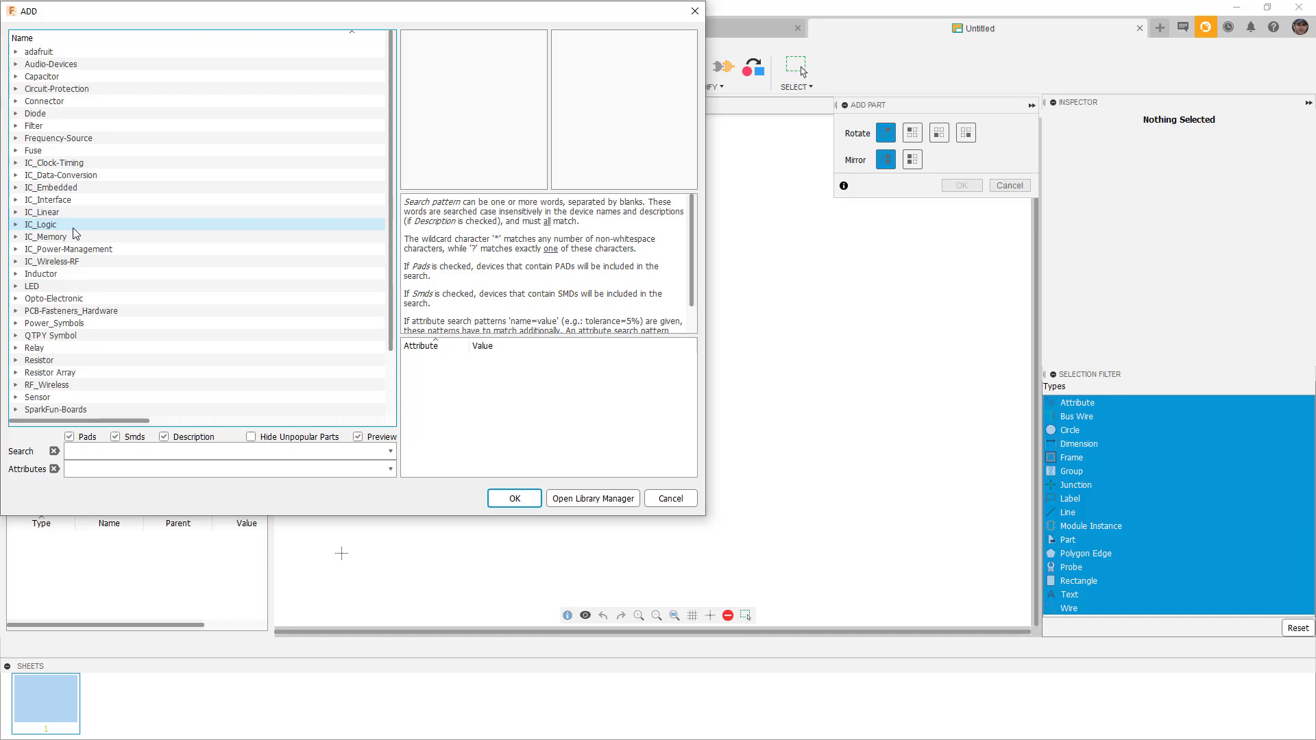
scroll(58, 378, down, 2)
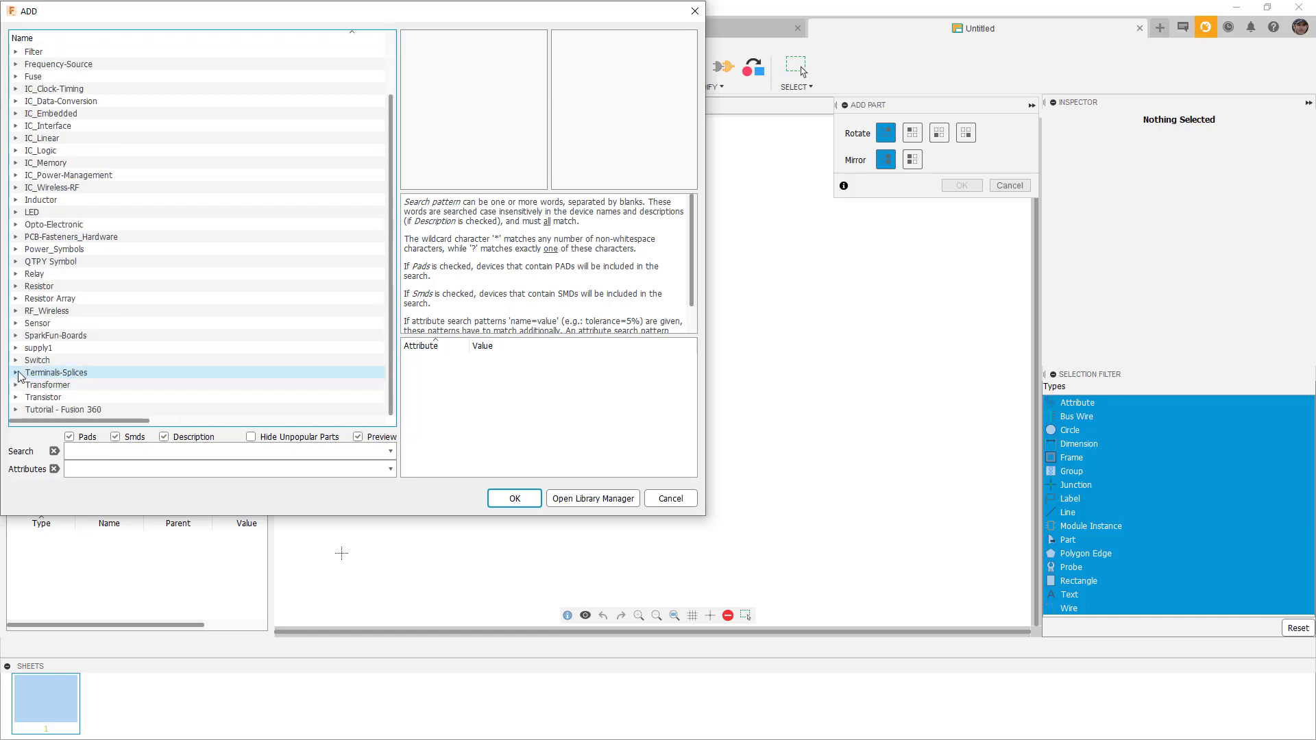
click(17, 336)
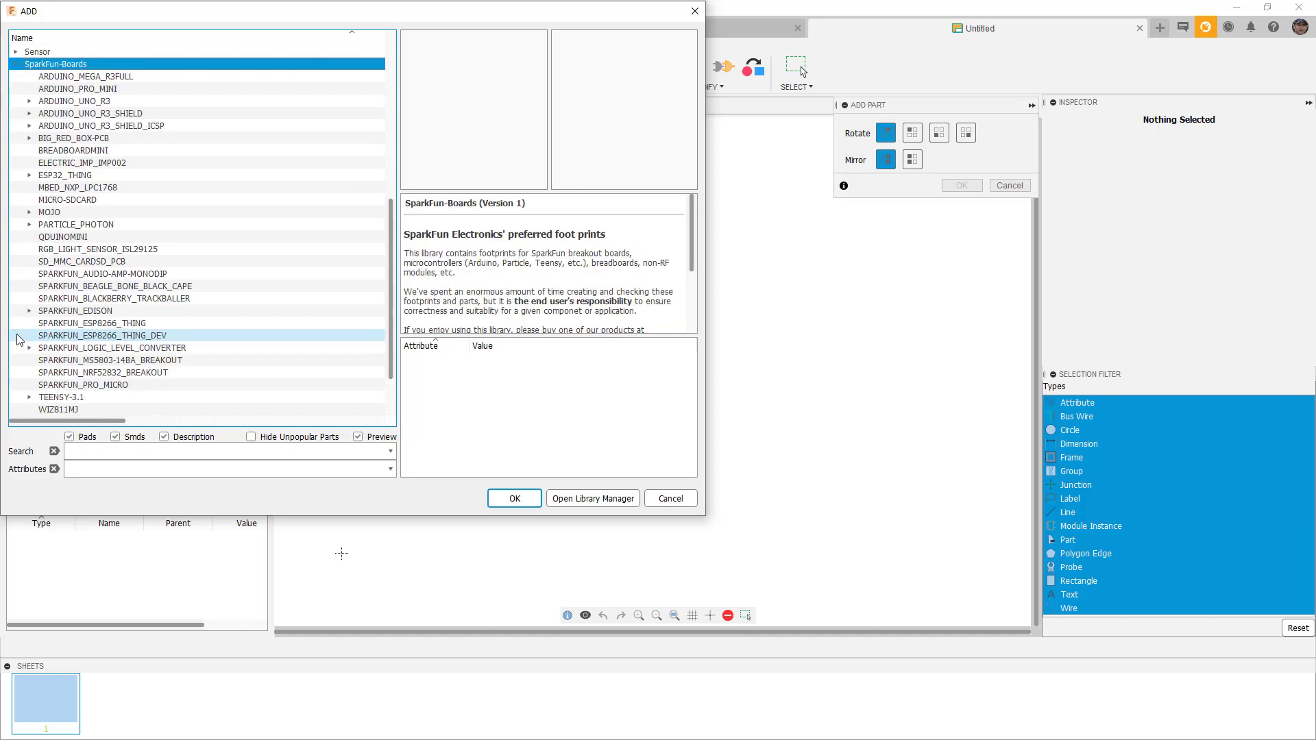
Preview ARDUINO_MEGA_R3FULL, ARDUINO_PRO_MINI, and the ARDUINO_UNO_R3 and R3NO_HOLES variants
click(106, 77)
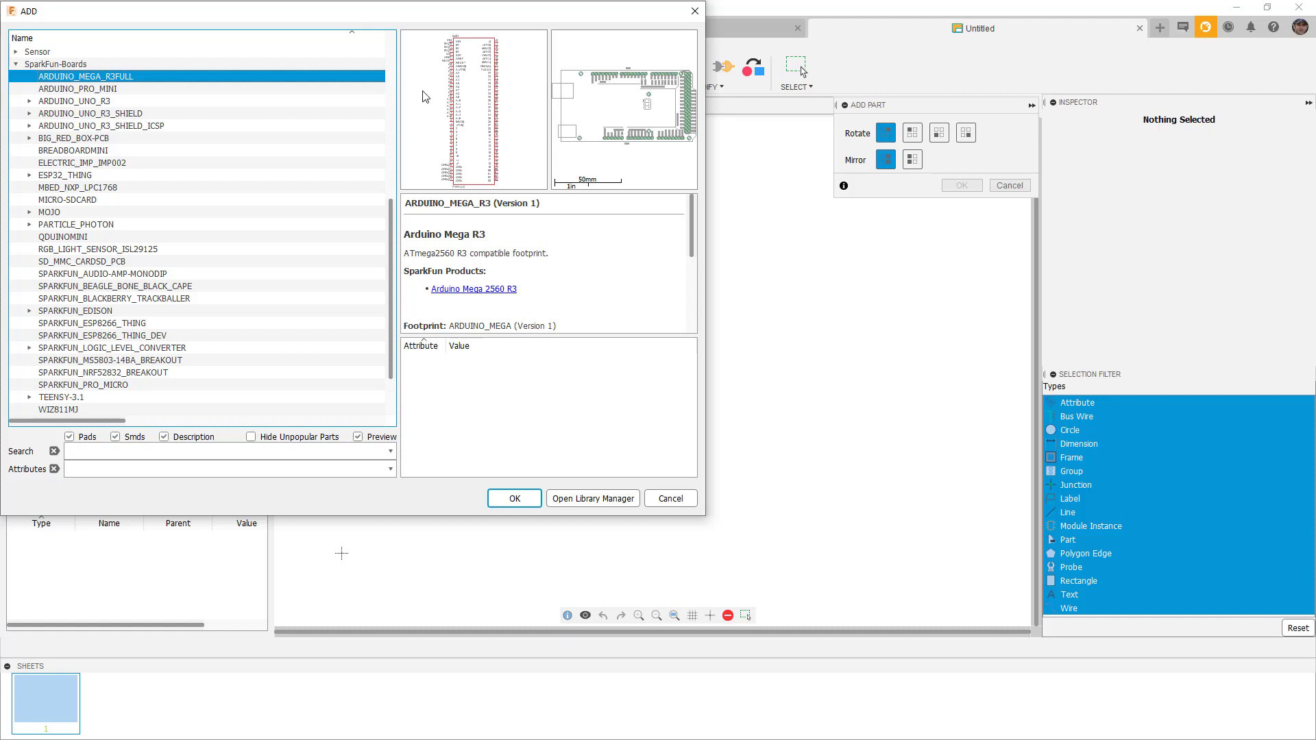
click(114, 90)
click(41, 101)
click(29, 101)
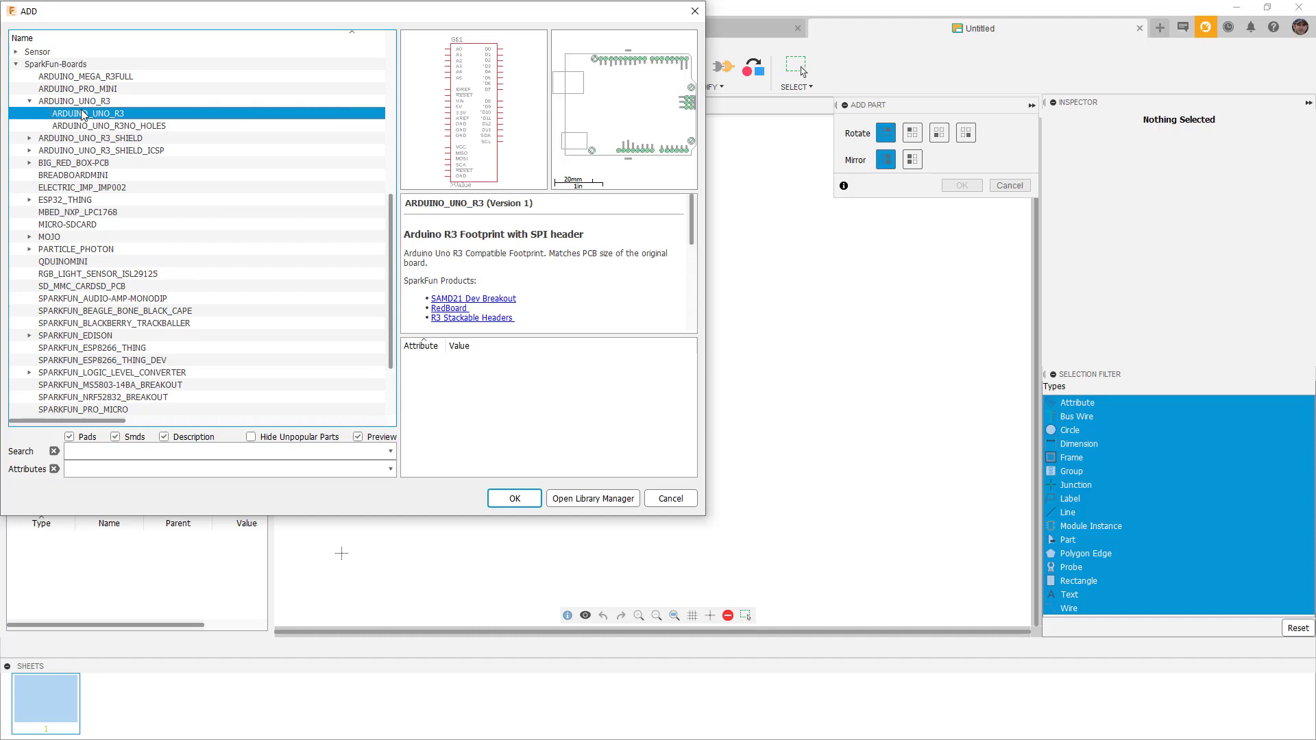
click(111, 128)
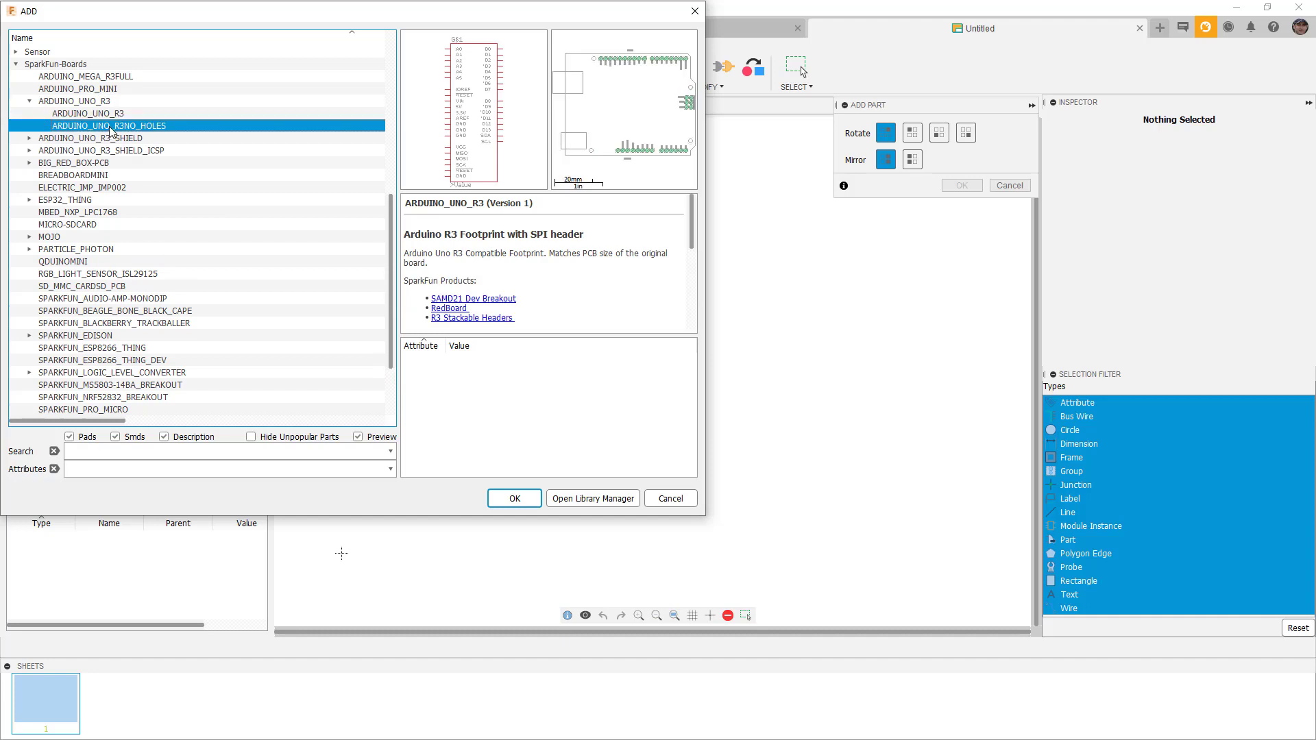
click(107, 115)
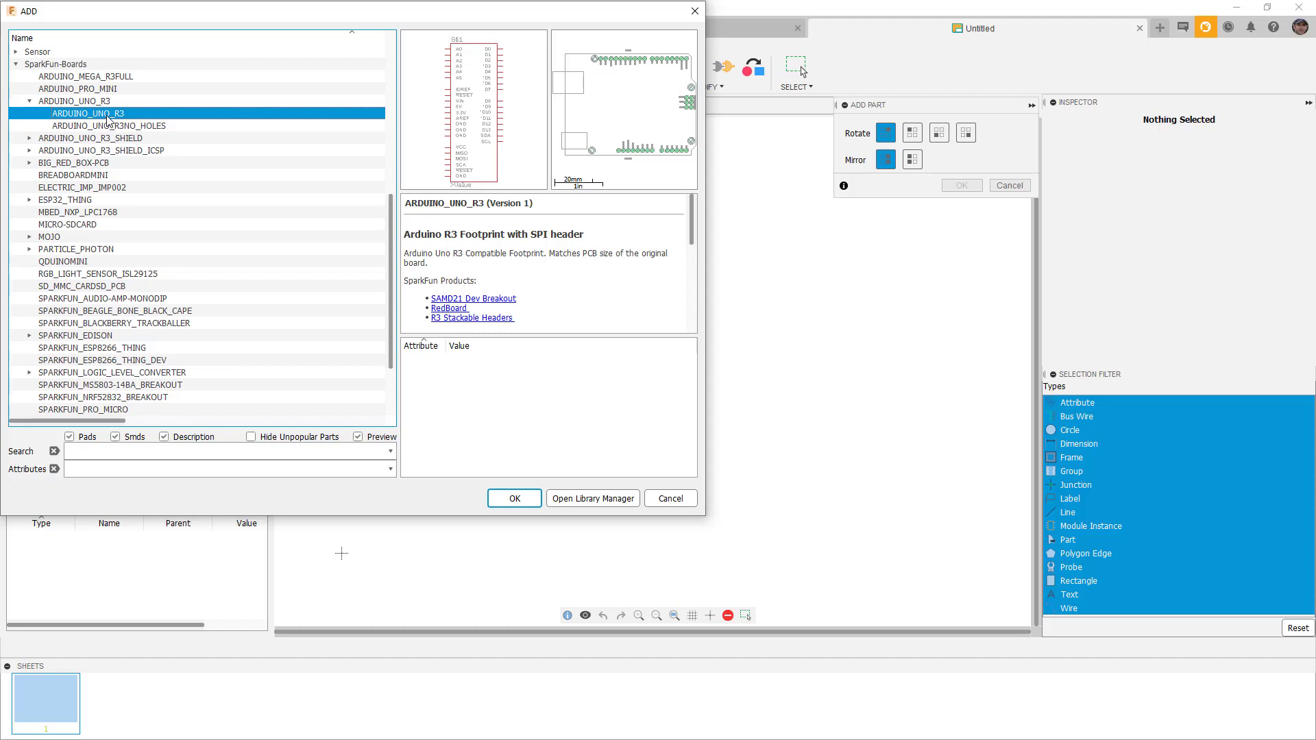
Preview the ARDUINO_UNO_R3_SHIELDBASIC and ARDUINO_UNO_R3_SHIELD_ICSP variants
double_click(38, 138)
click(124, 152)
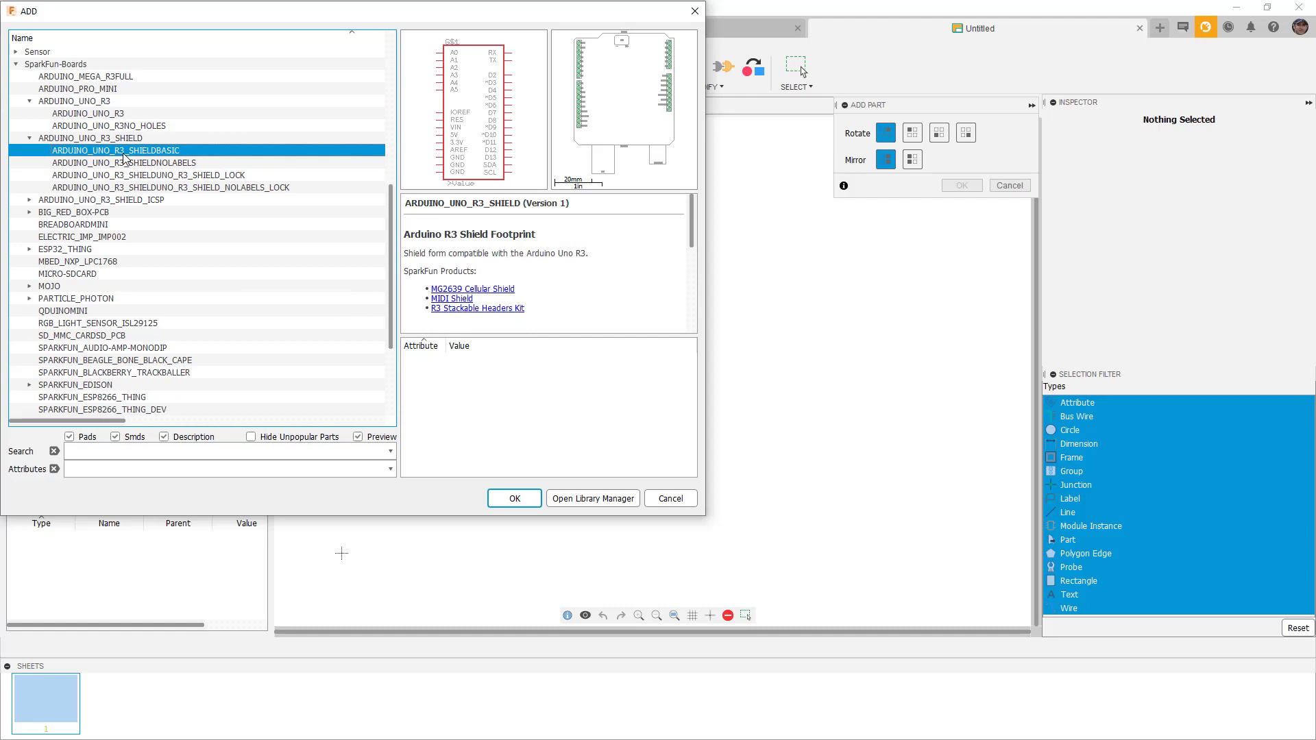
double_click(54, 200)
click(71, 212)
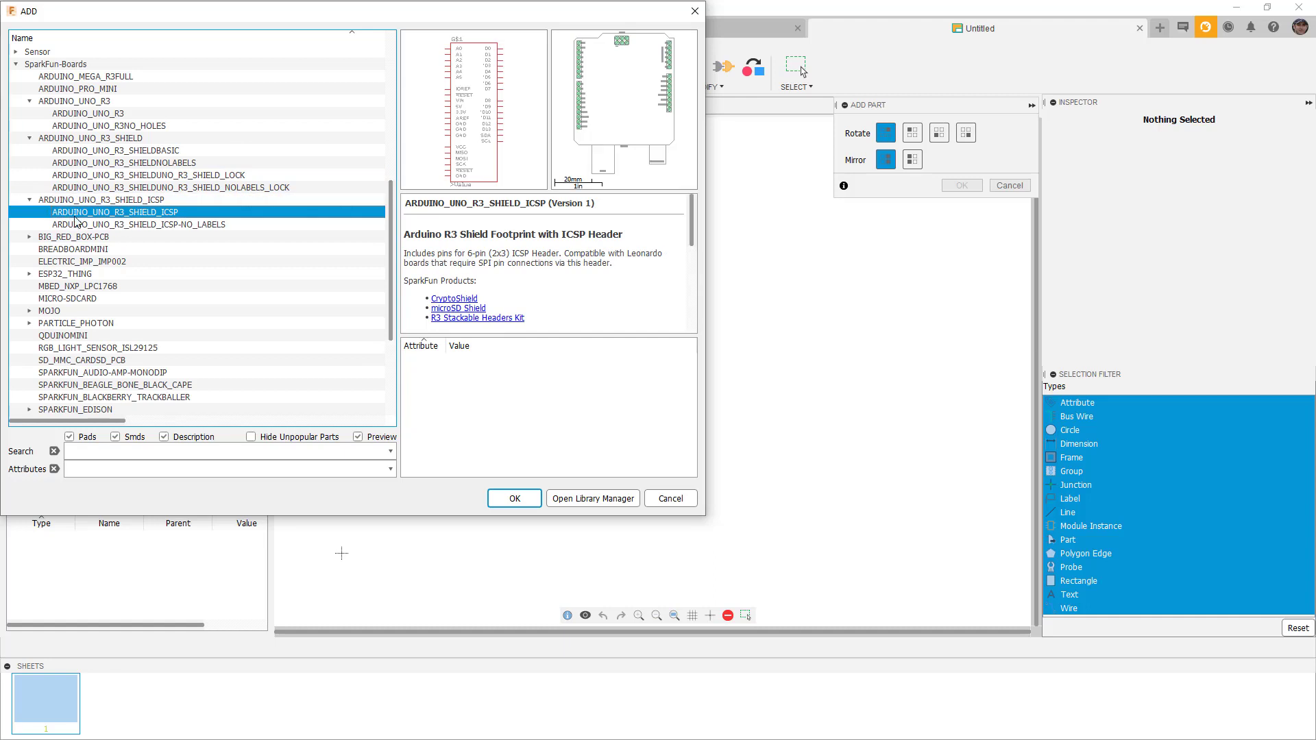
click(30, 200)
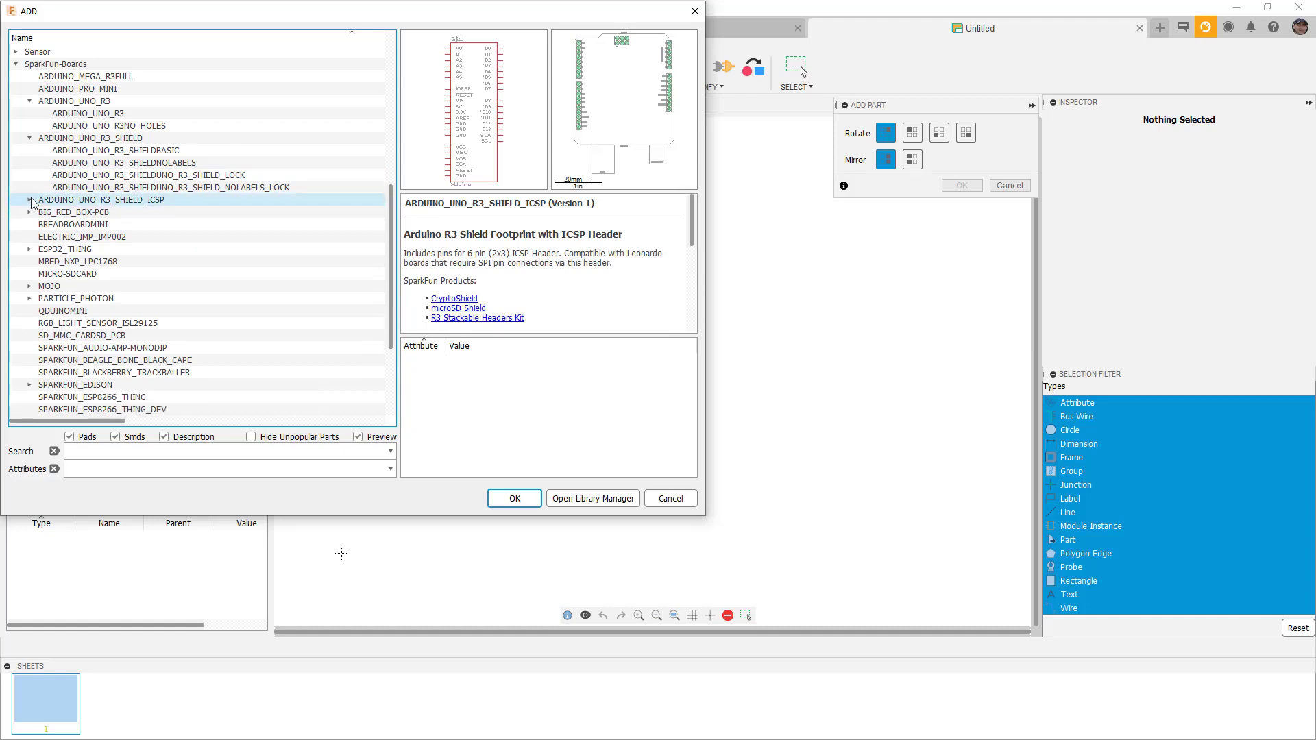
Preview QDUINOMINI, RGB_LIGHT_SENSOR_ISL29125, SD_MMC_CARDSD_PCB and SPARKFUN_AUDIO-AMP-MONODIP parts
click(63, 313)
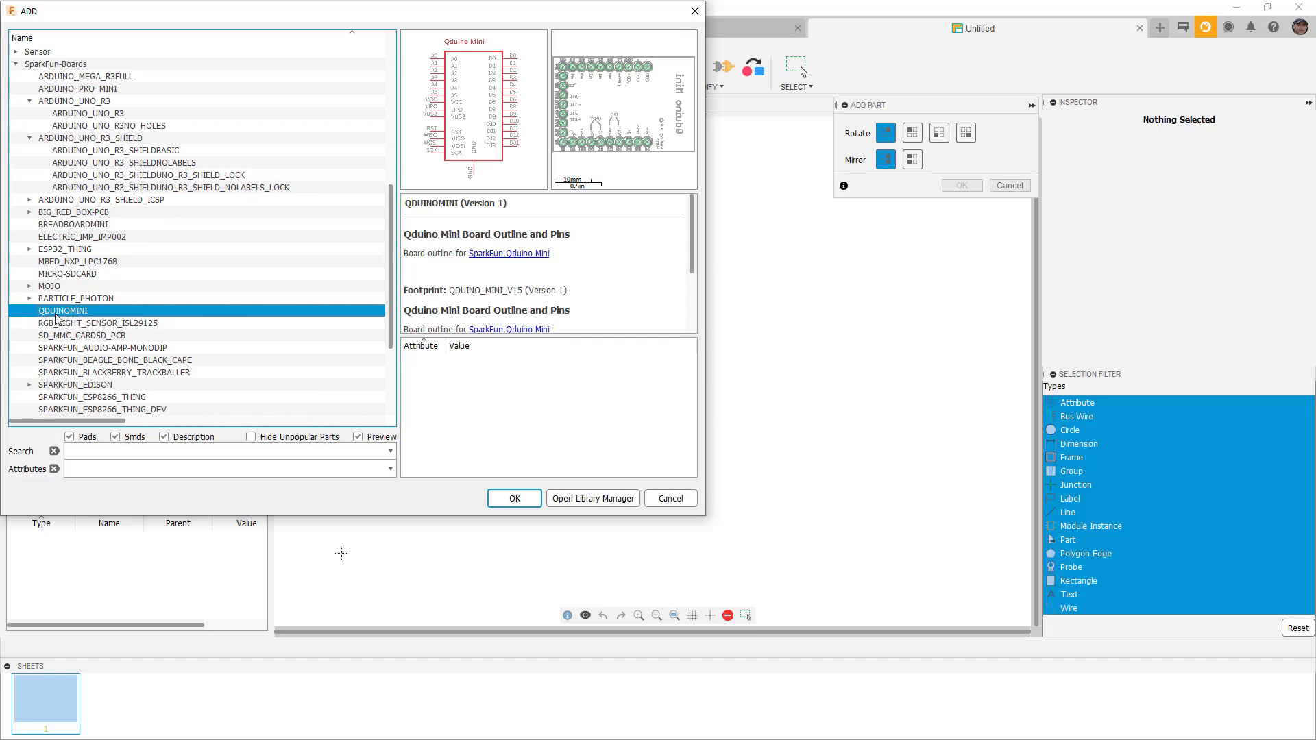
click(59, 322)
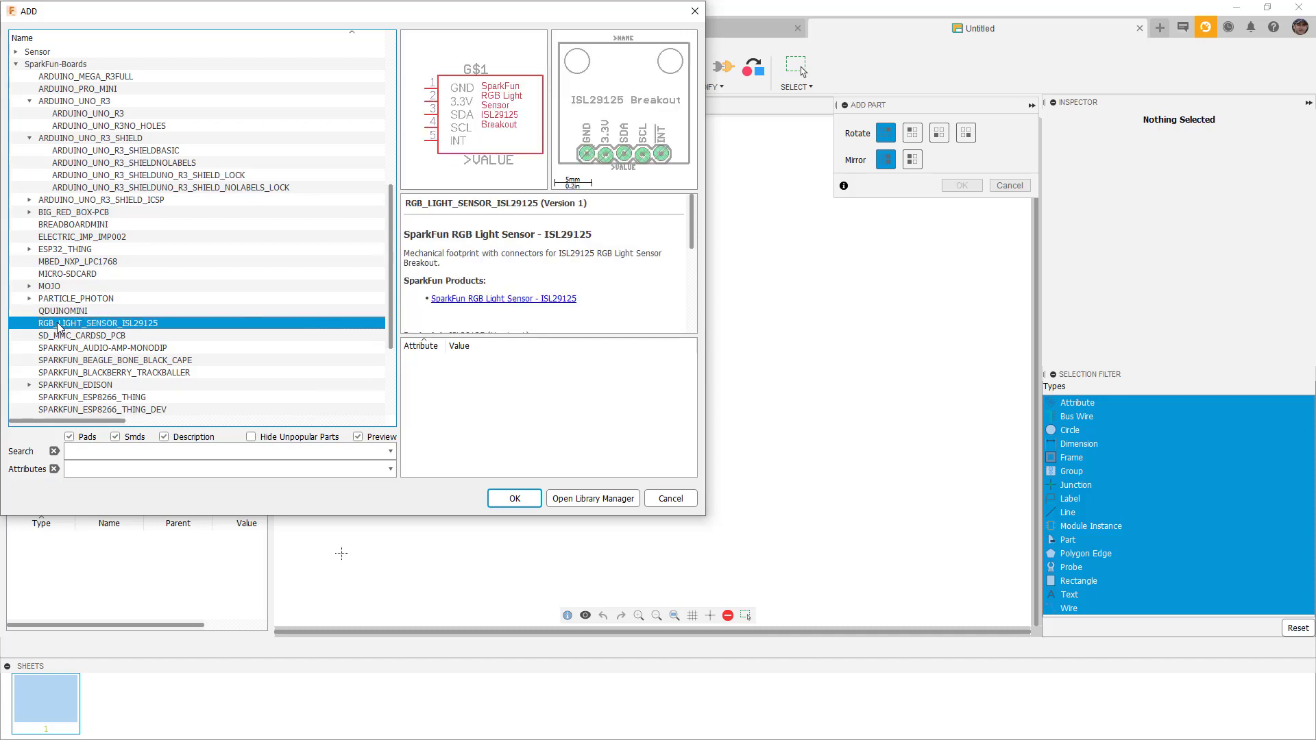
click(84, 337)
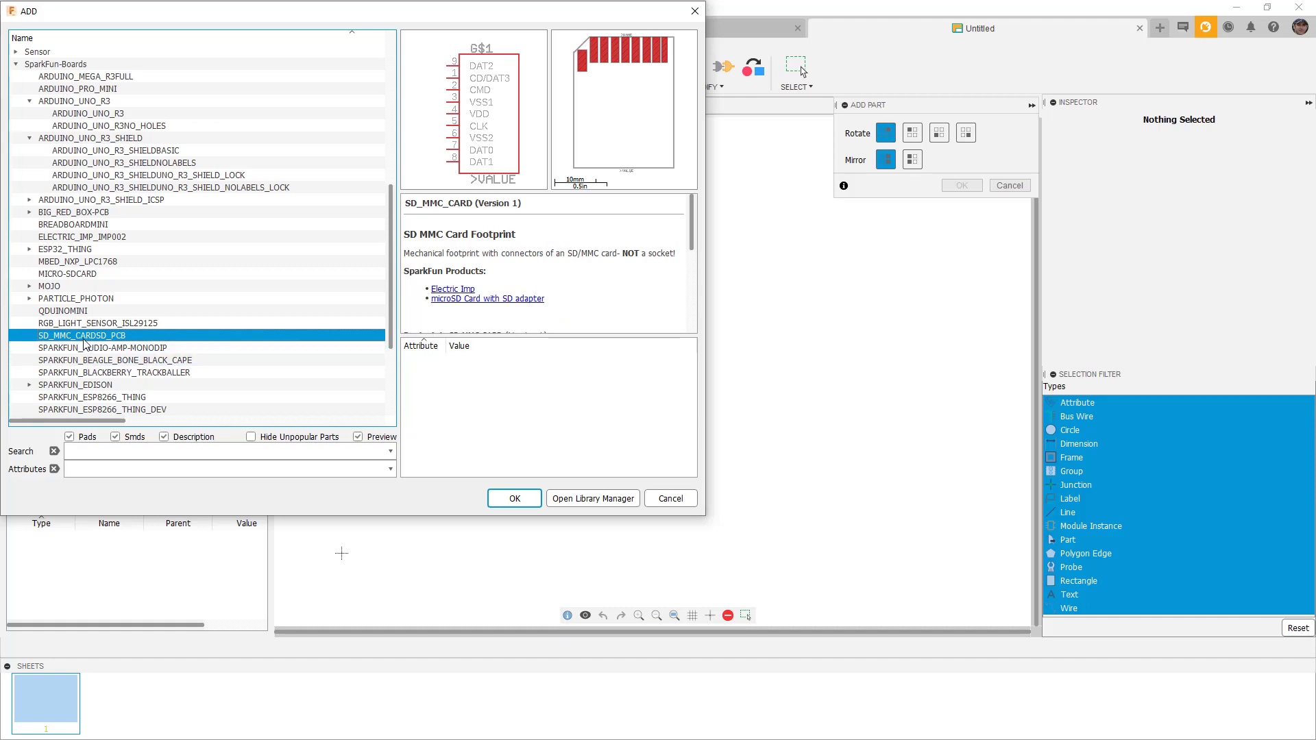
scroll(84, 343, down, 1)
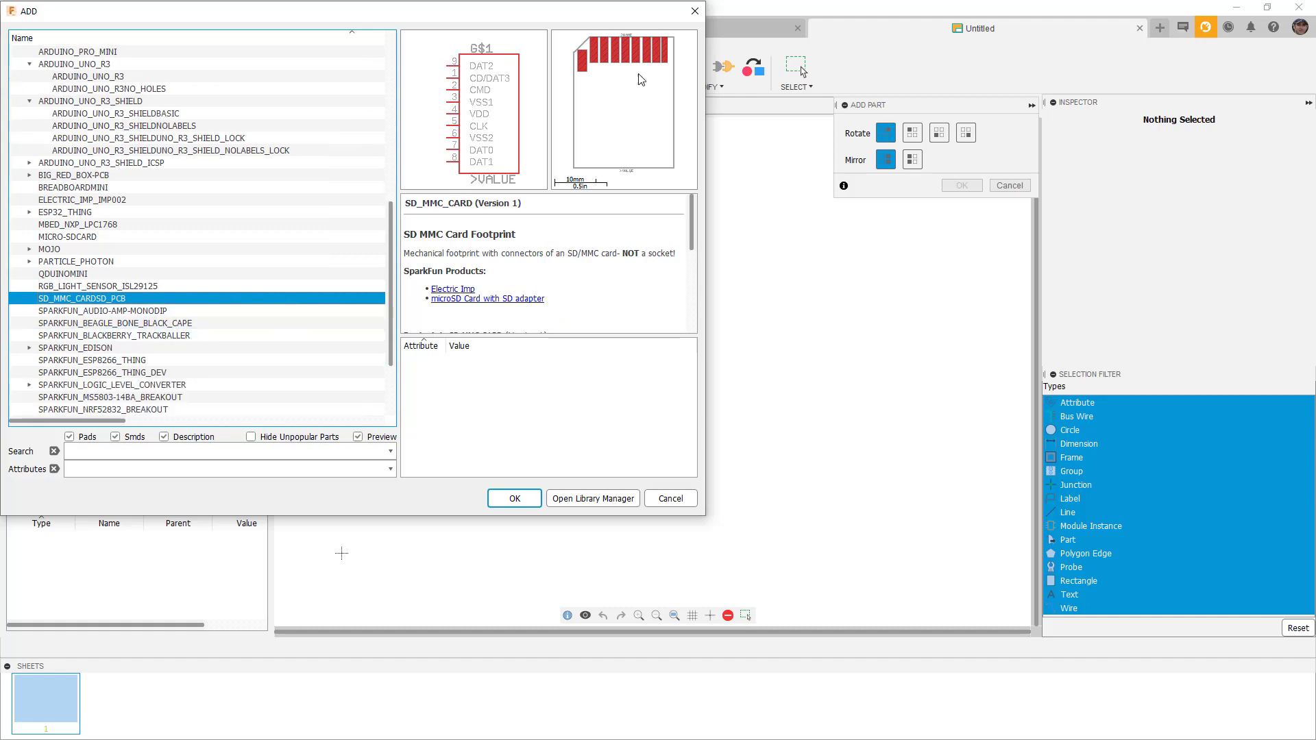
click(93, 313)
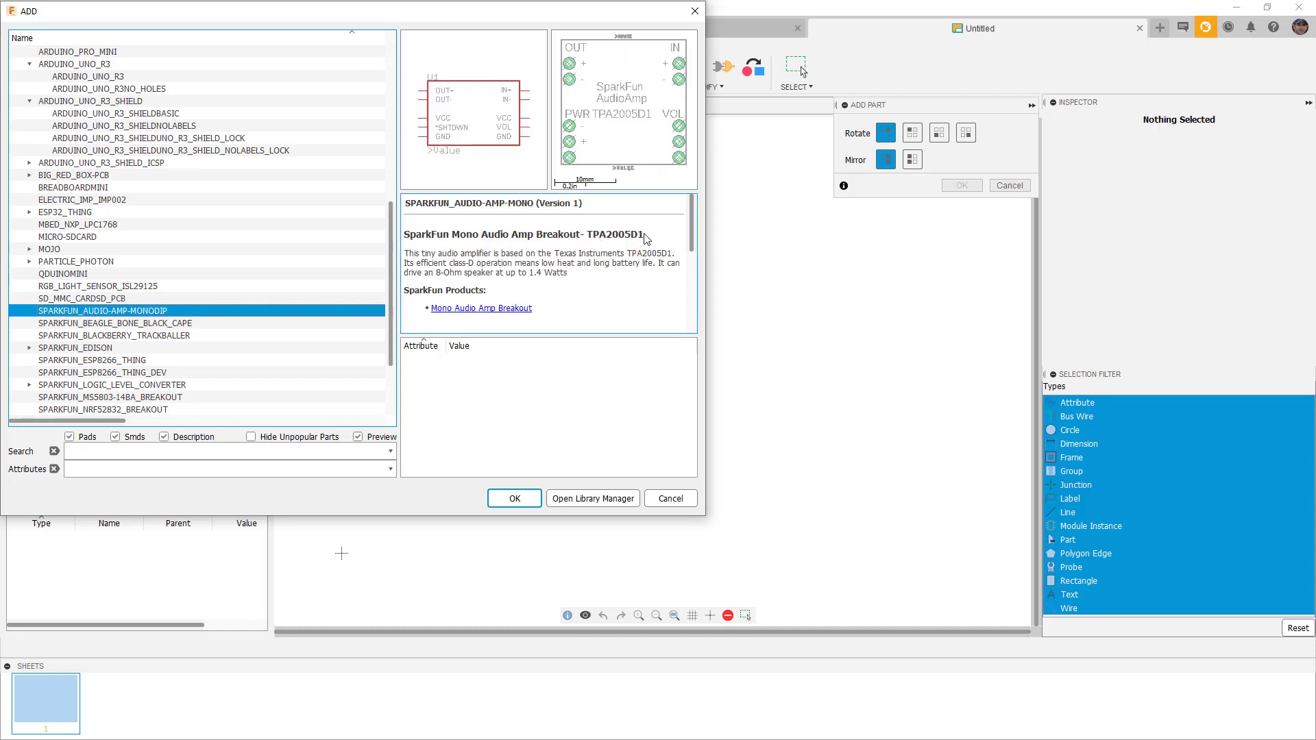
drag(647, 235, 600, 235)
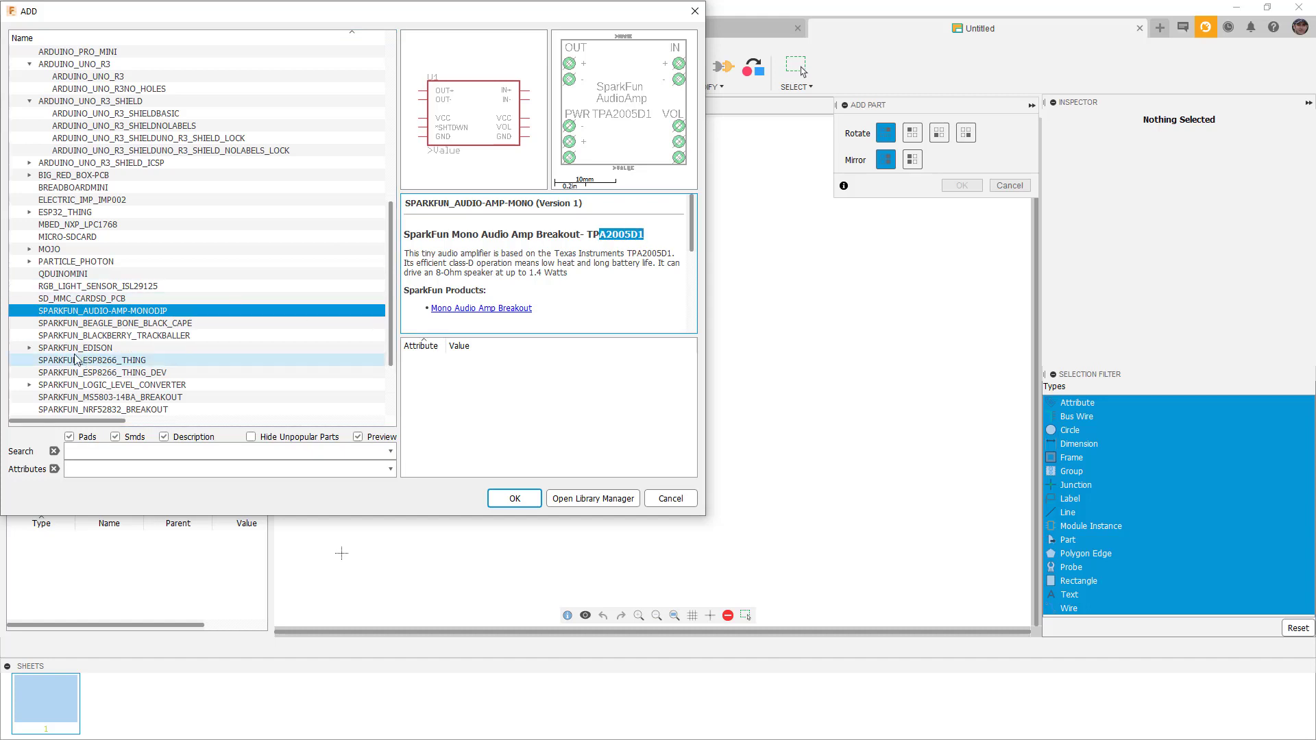
scroll(68, 356, down, 1)
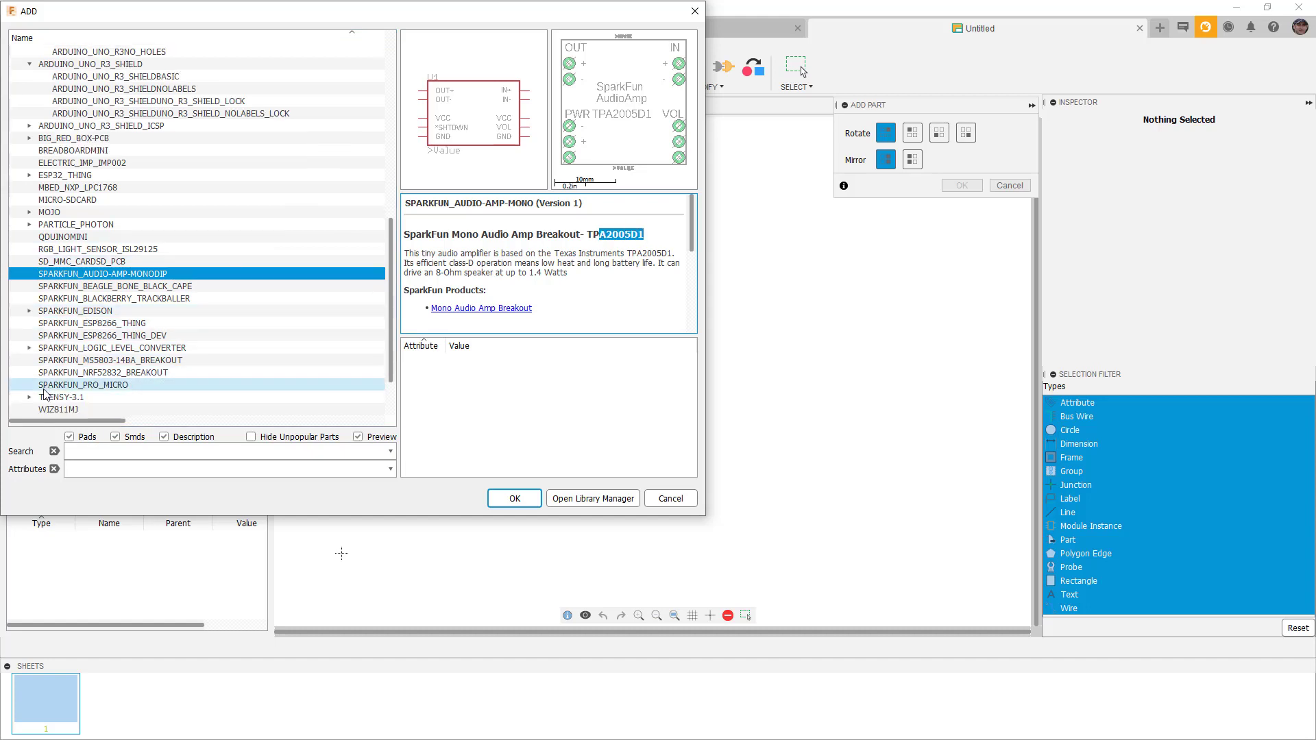
Expand TEENSY-3.1 and preview its NOSILK and SILK variants
click(62, 397)
double_click(76, 377)
click(110, 323)
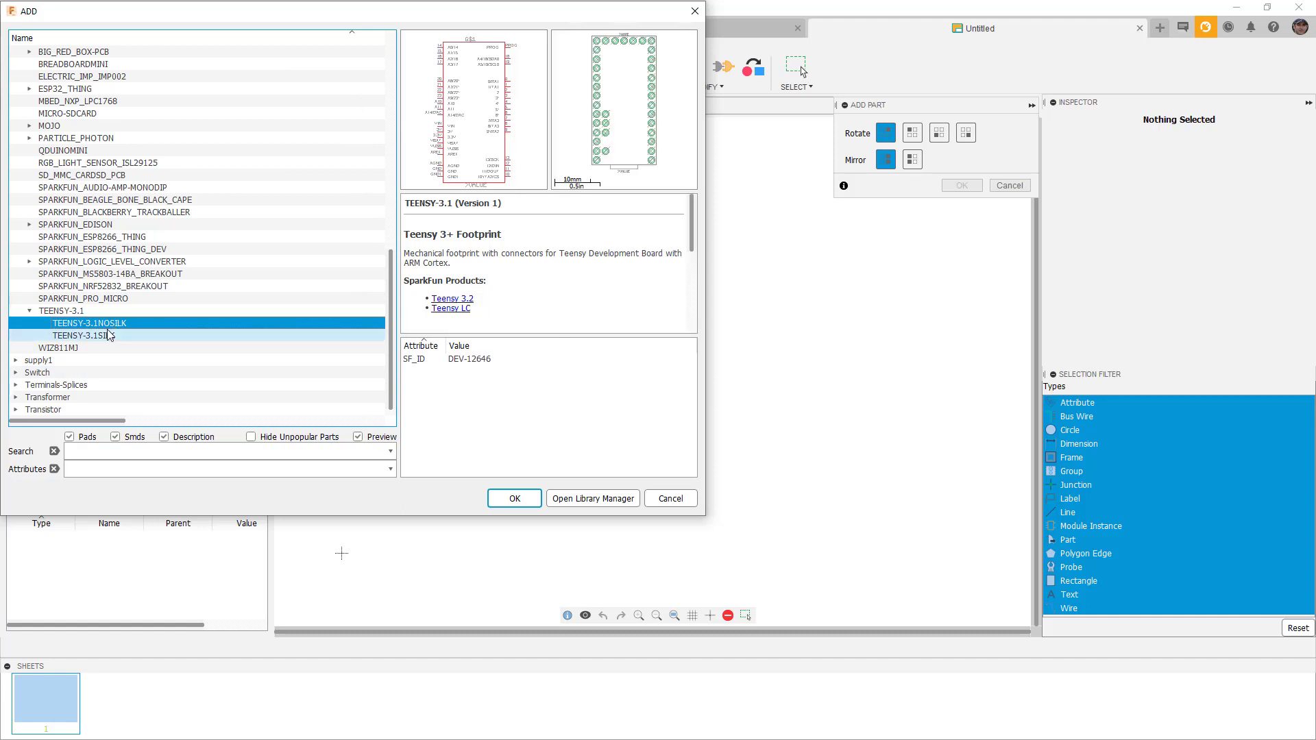
click(110, 335)
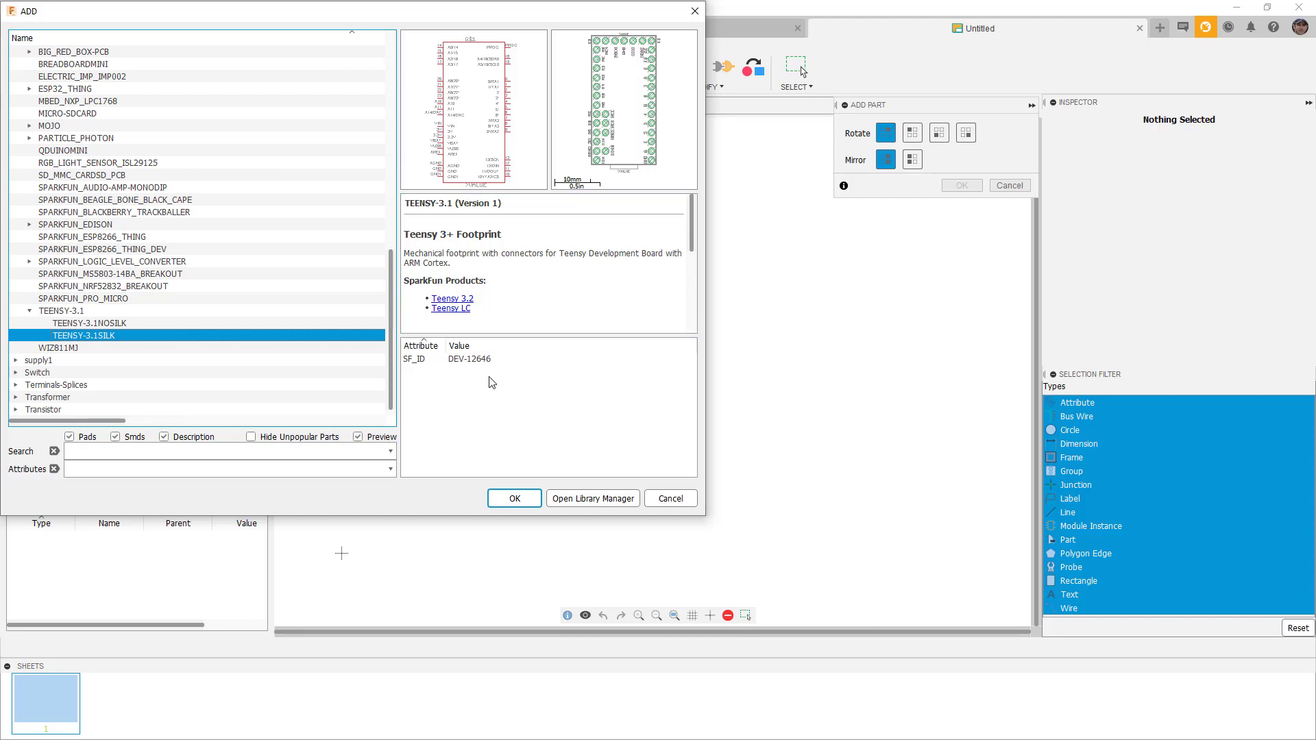
scroll(309, 294, up, 10)
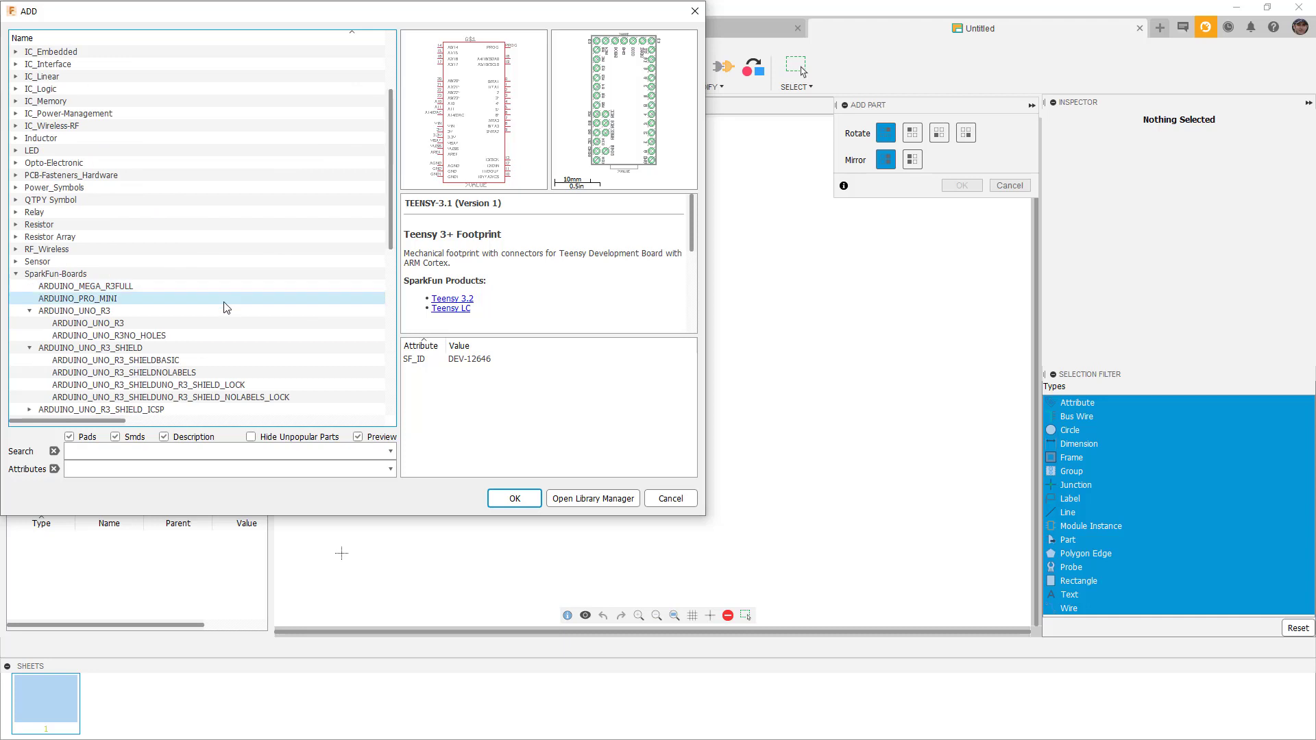
Add ARDUINO_UNO_R3 from SparkFun-Boards and place a single copy on the sheet
click(118, 323)
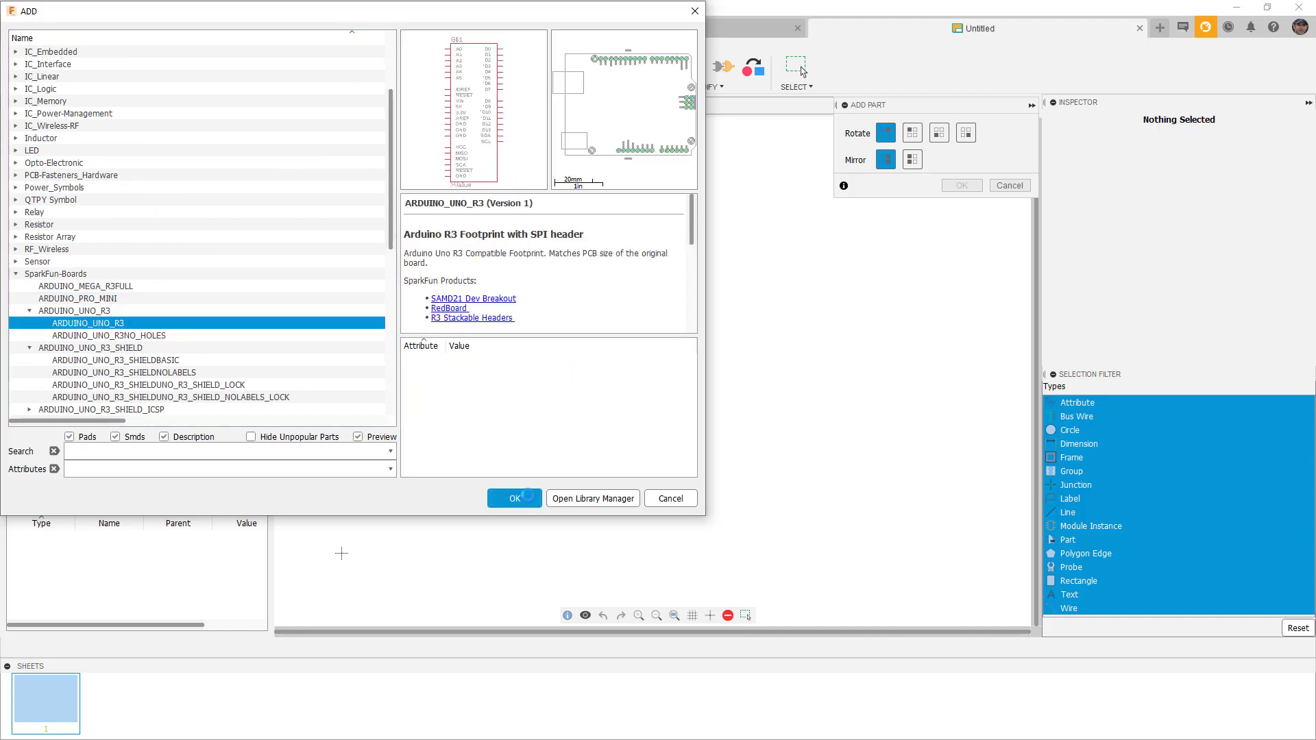
click(534, 498)
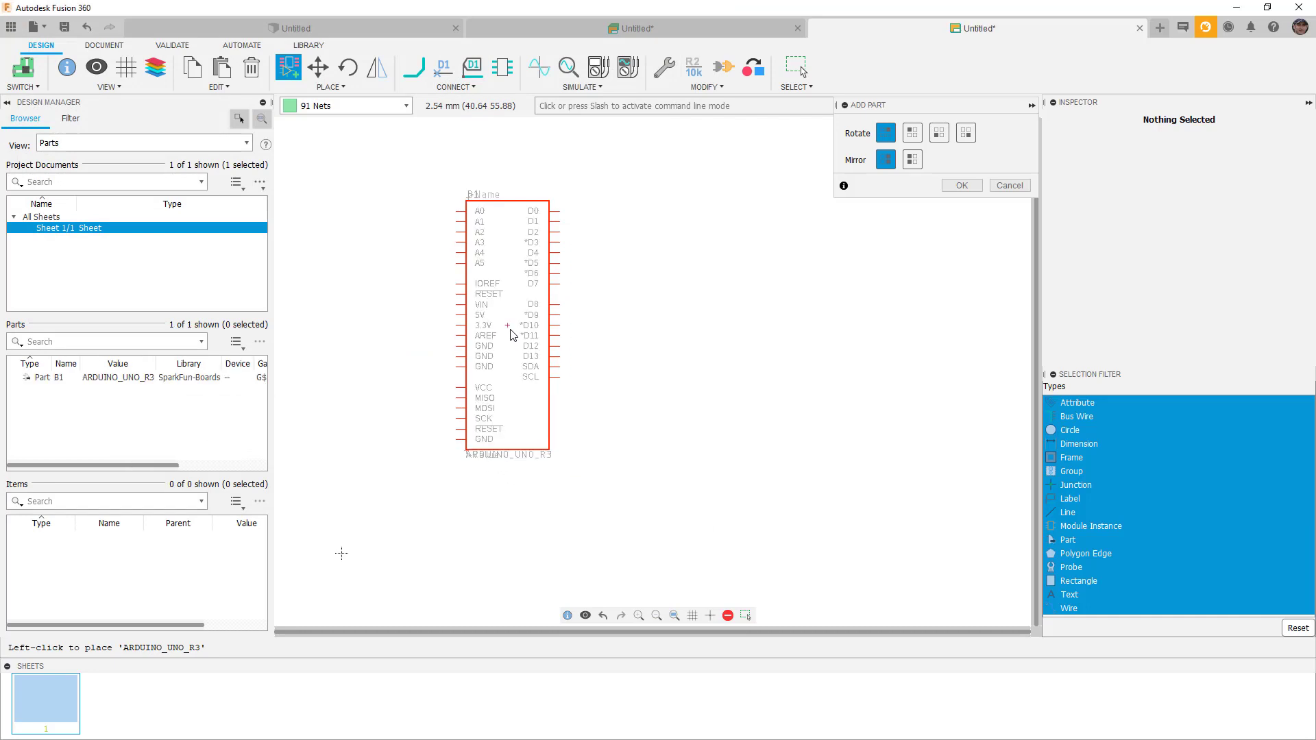
click(513, 334)
key(Escape)
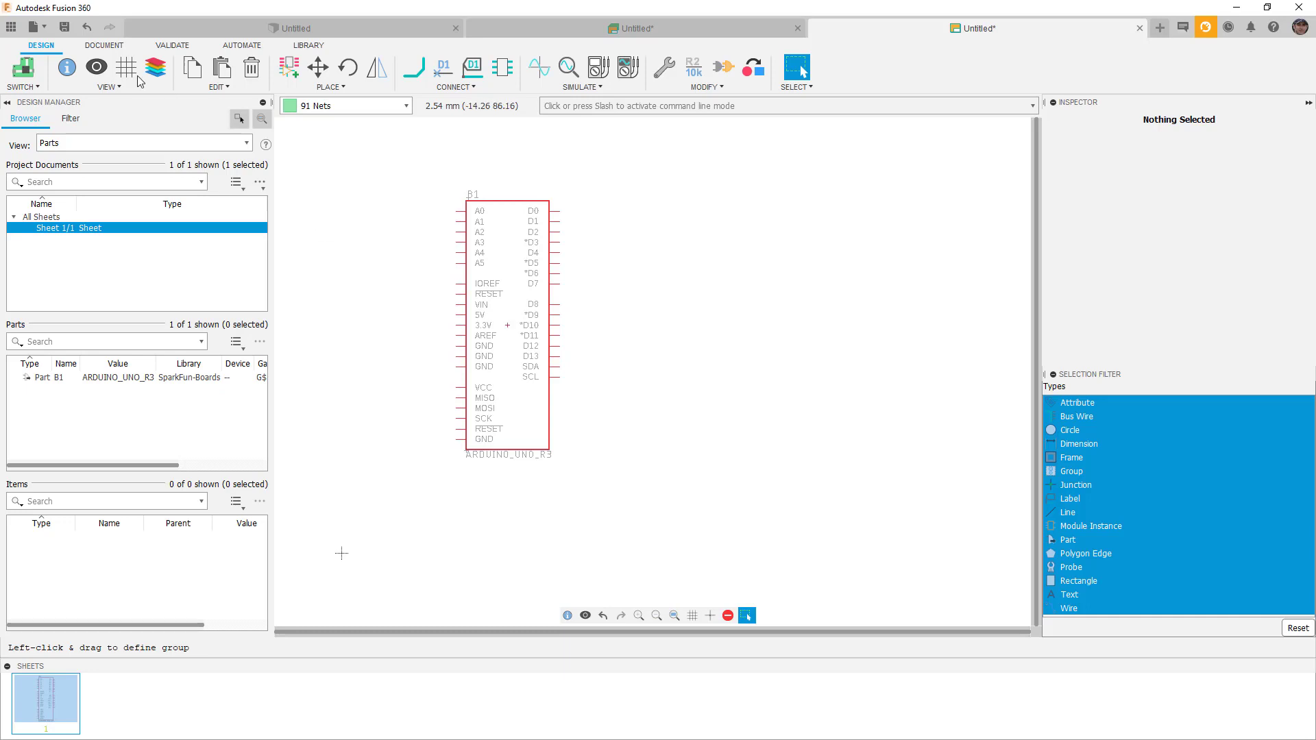
Switch to the PCB, move the Arduino footprint onto the board outline, and return to the design tab
click(24, 69)
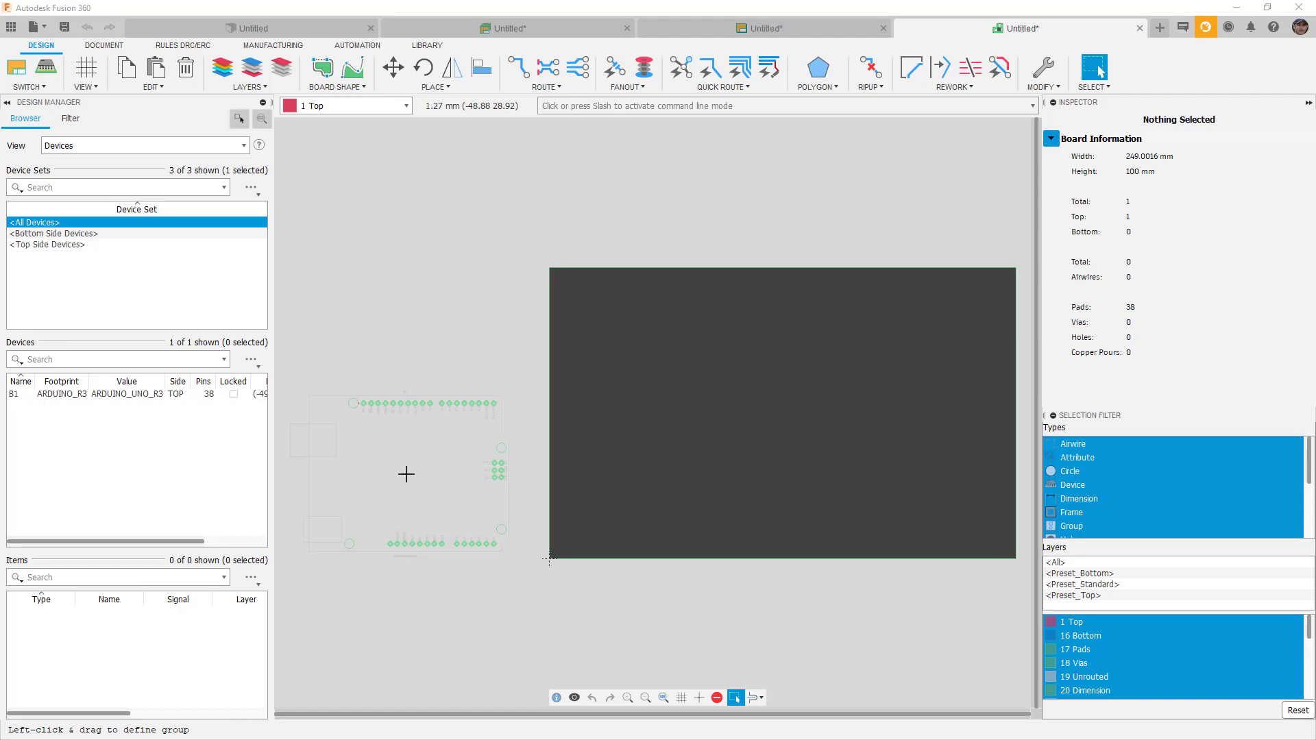
key(m)
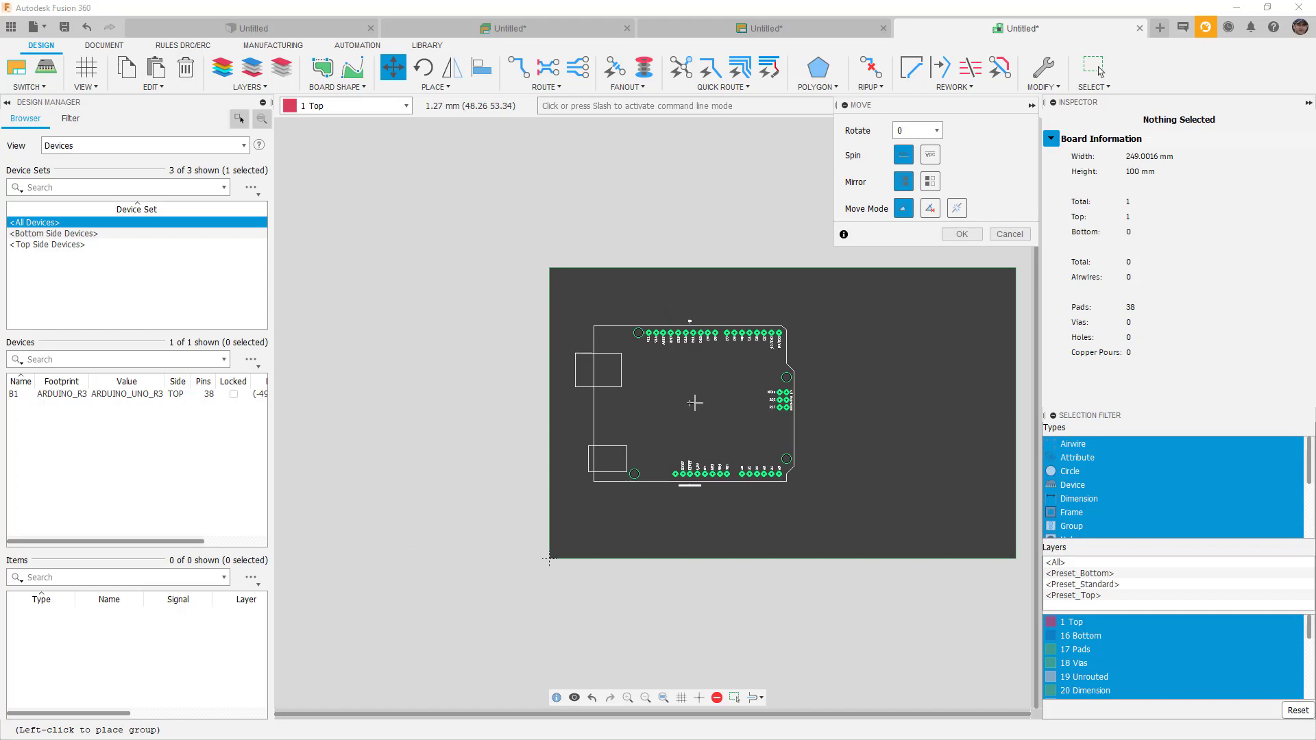
click(771, 399)
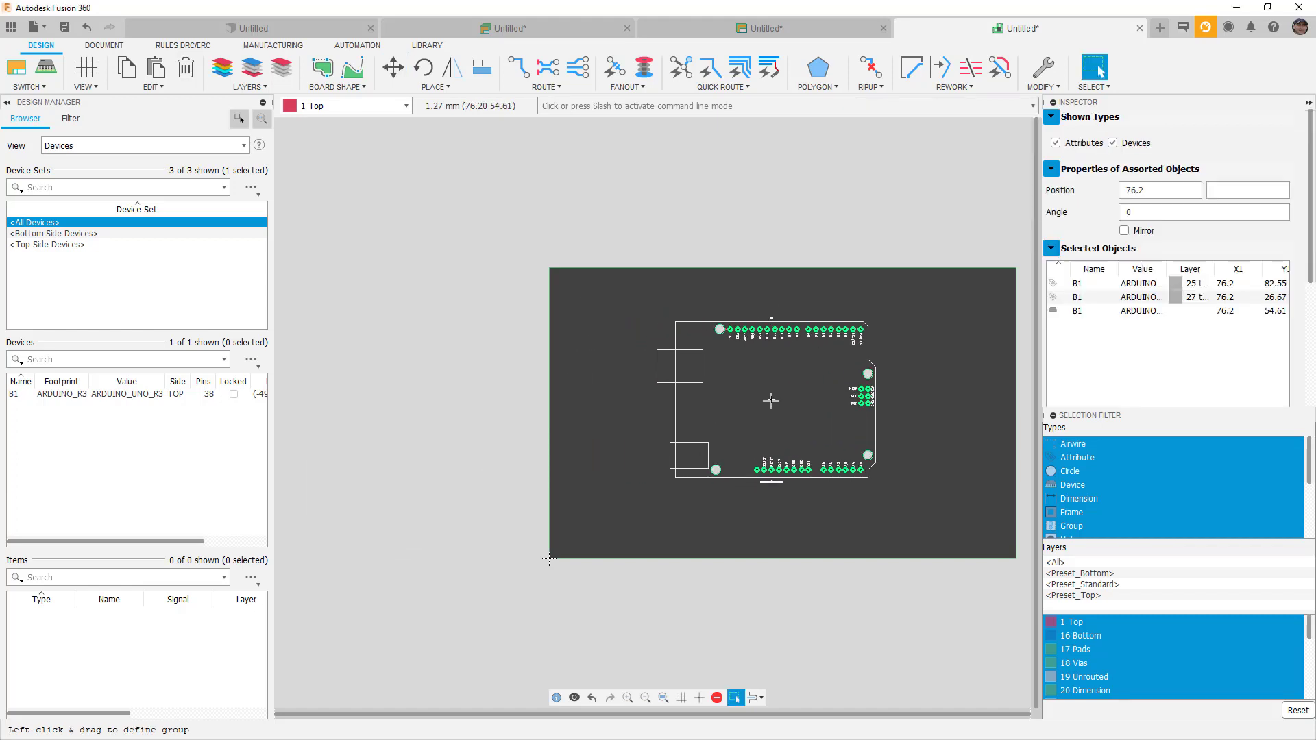
scroll(856, 366, up, 4)
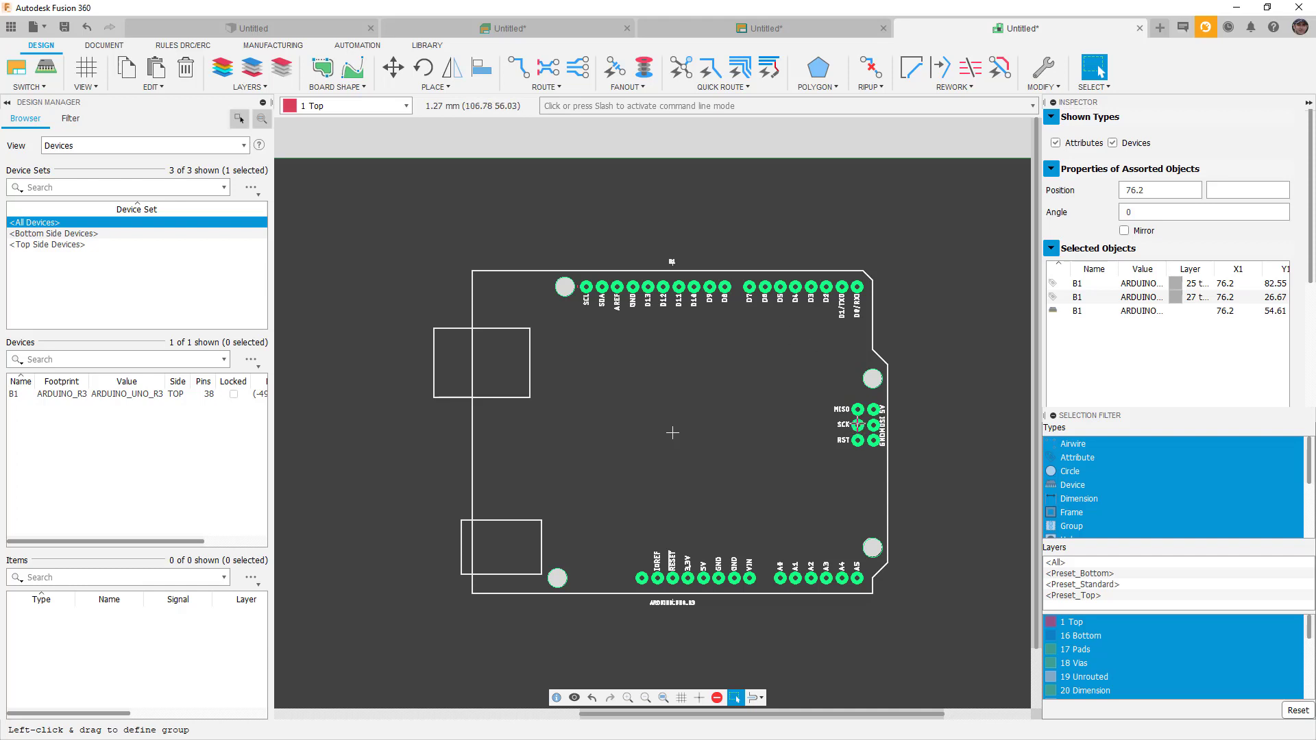
scroll(572, 372, down, 3)
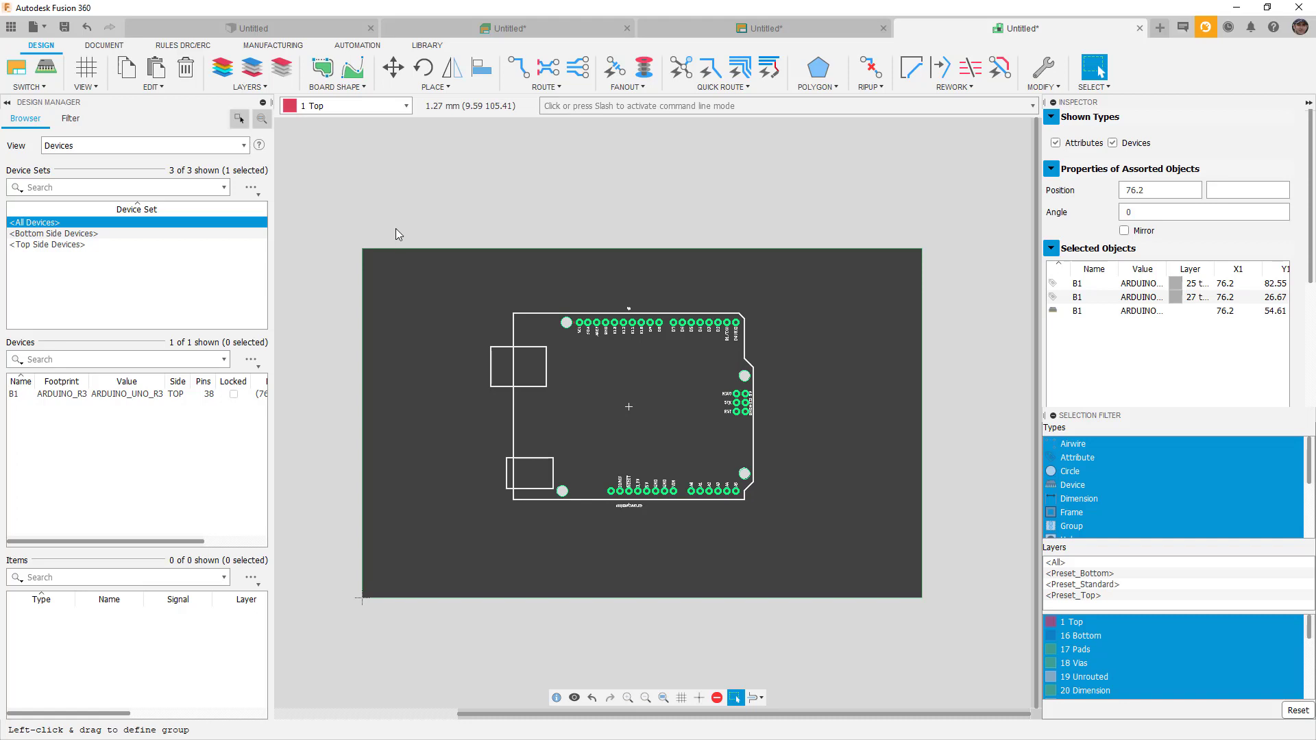
click(486, 31)
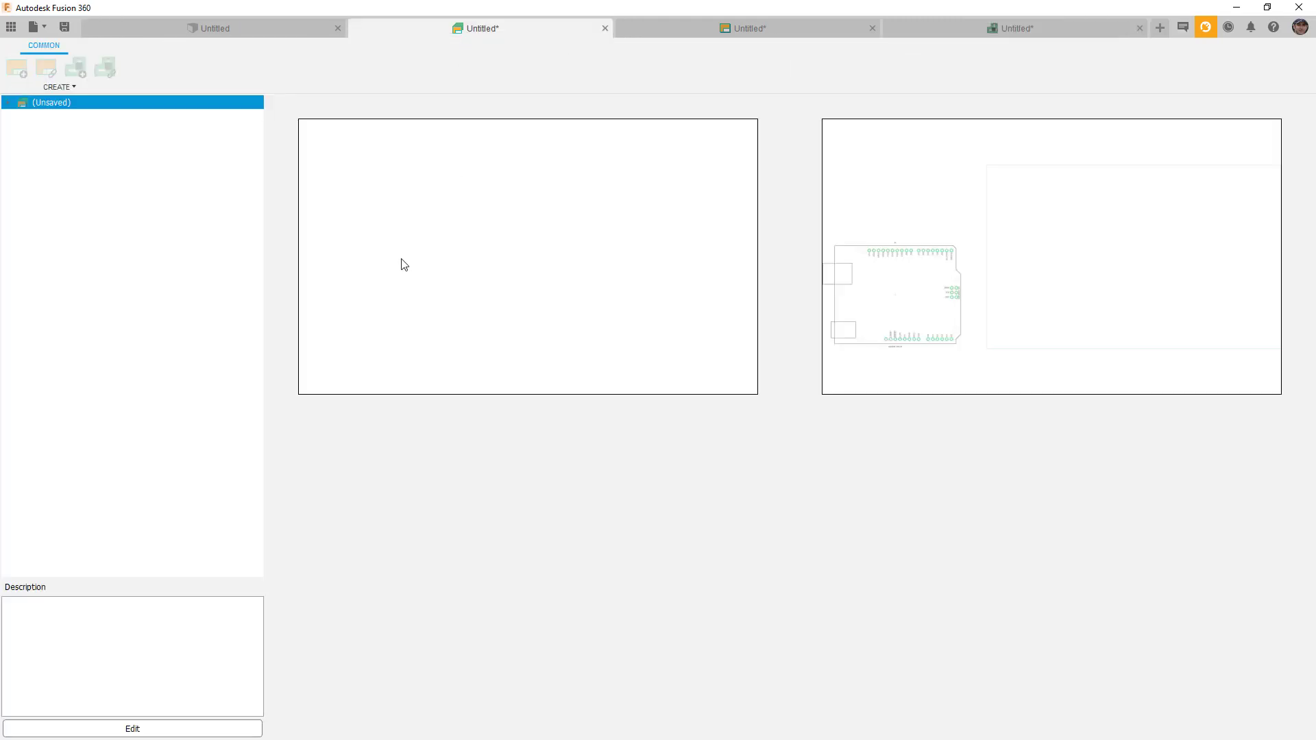
From the Arduino schematic, open the Library Manager on its Available tab
click(787, 31)
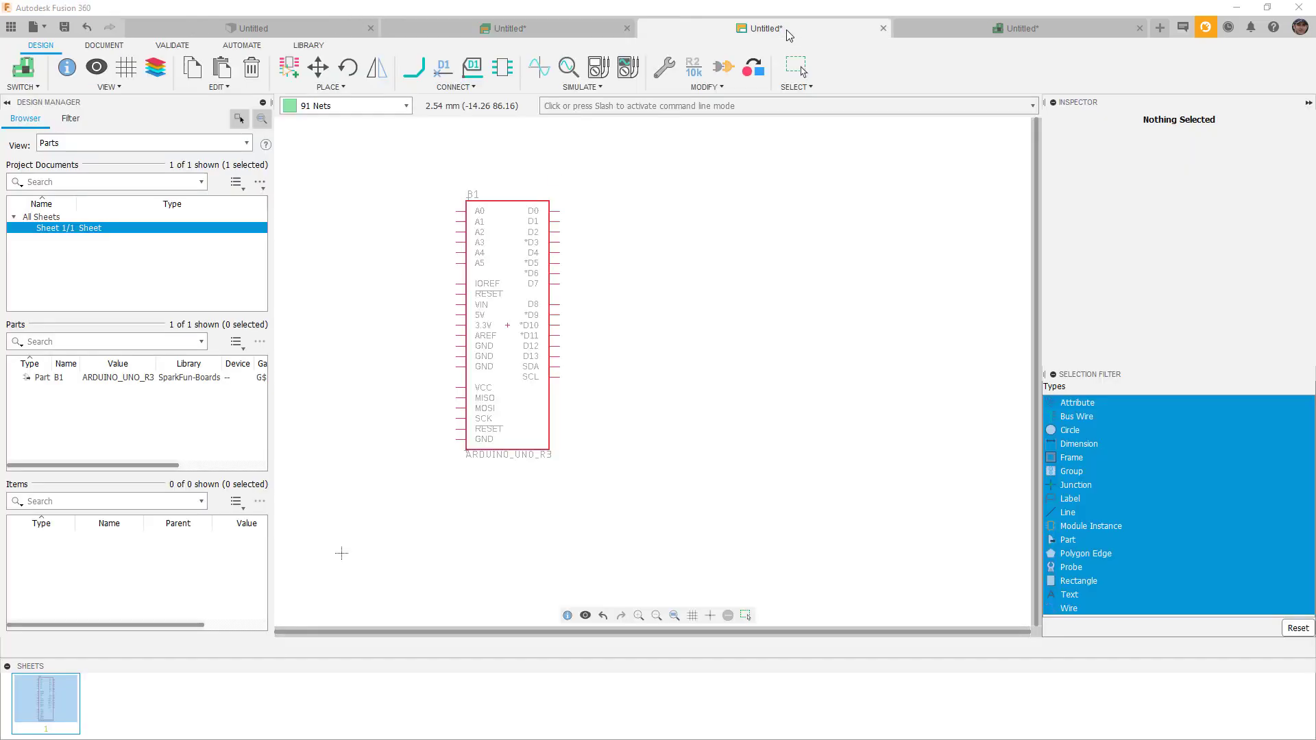
click(313, 48)
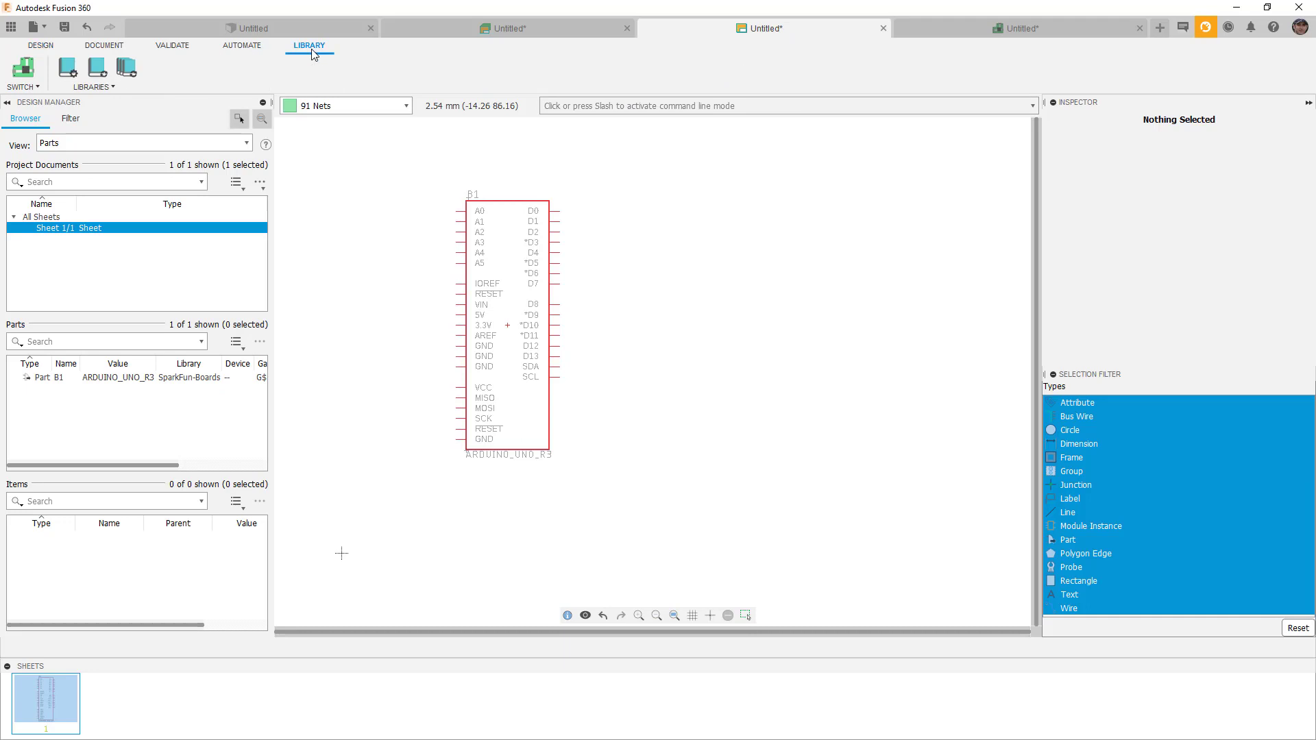
click(73, 69)
click(145, 45)
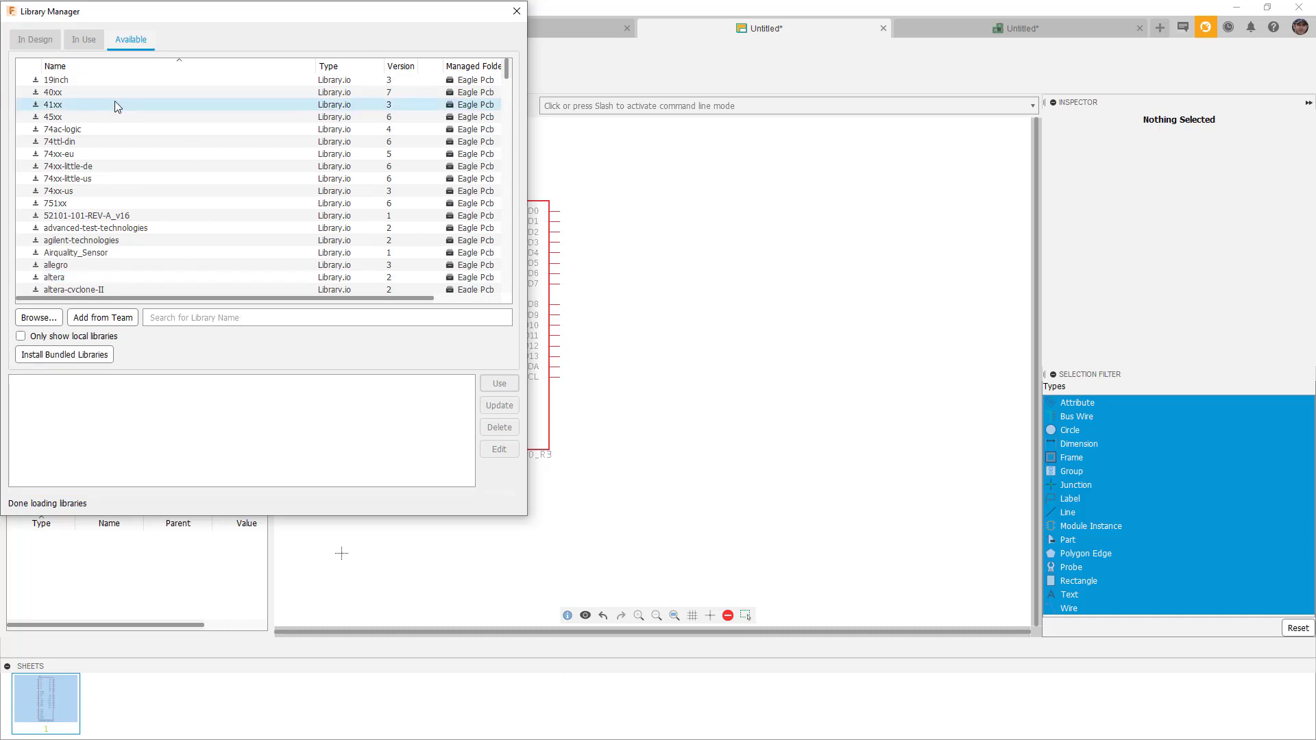
Browse the In Use and Available lists, then view In Design showing only SparkFun-Boards
click(83, 40)
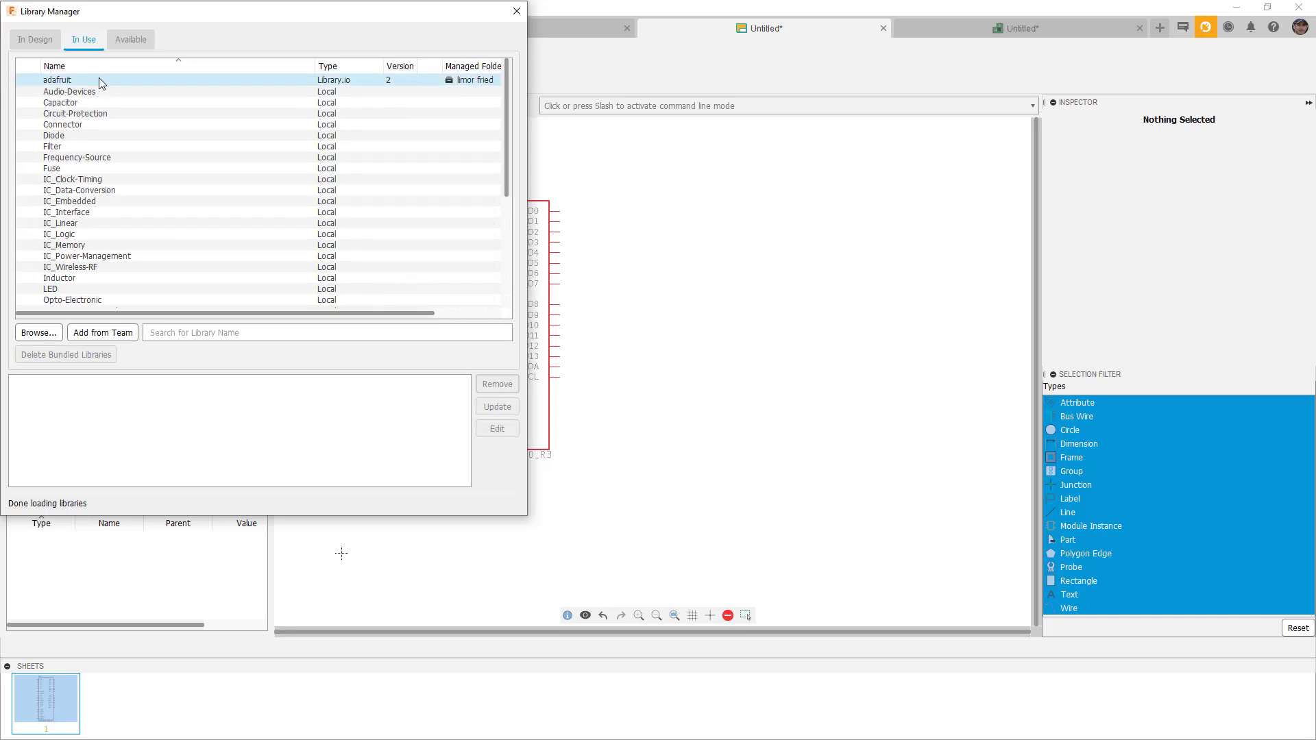
click(126, 41)
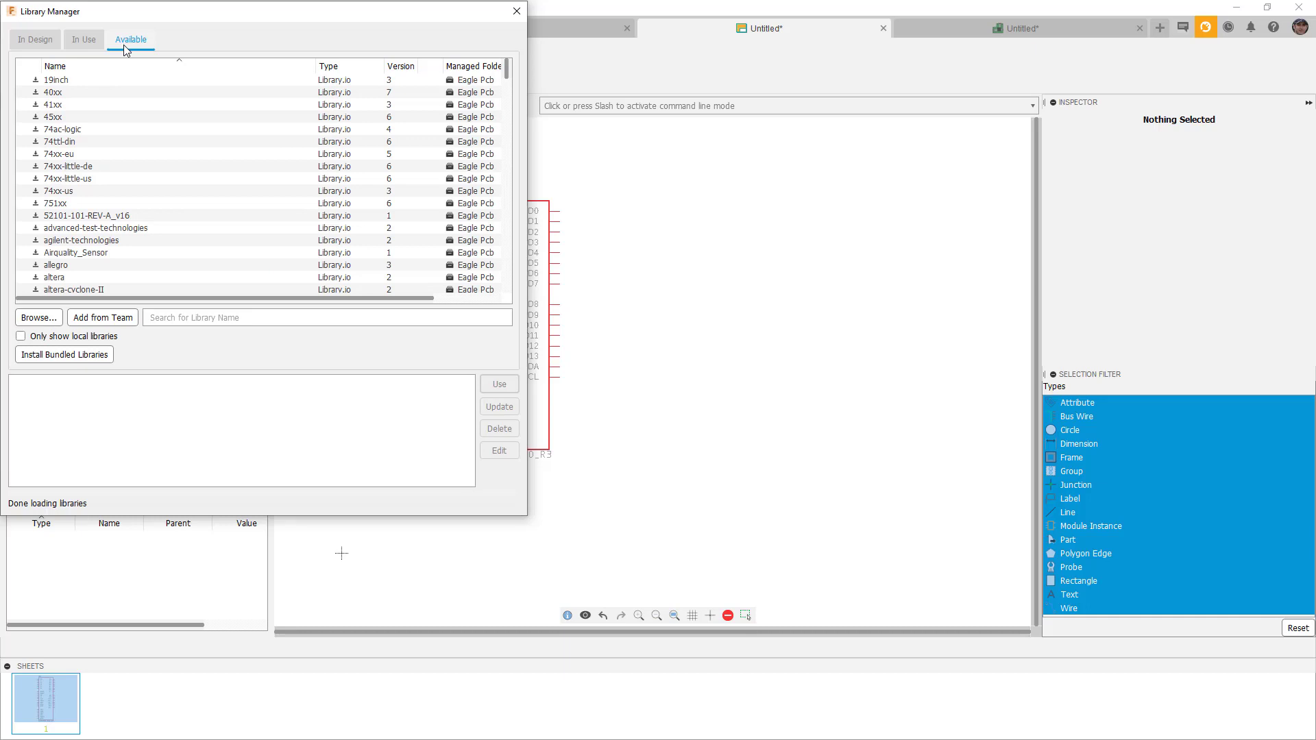
scroll(117, 80, down, 4)
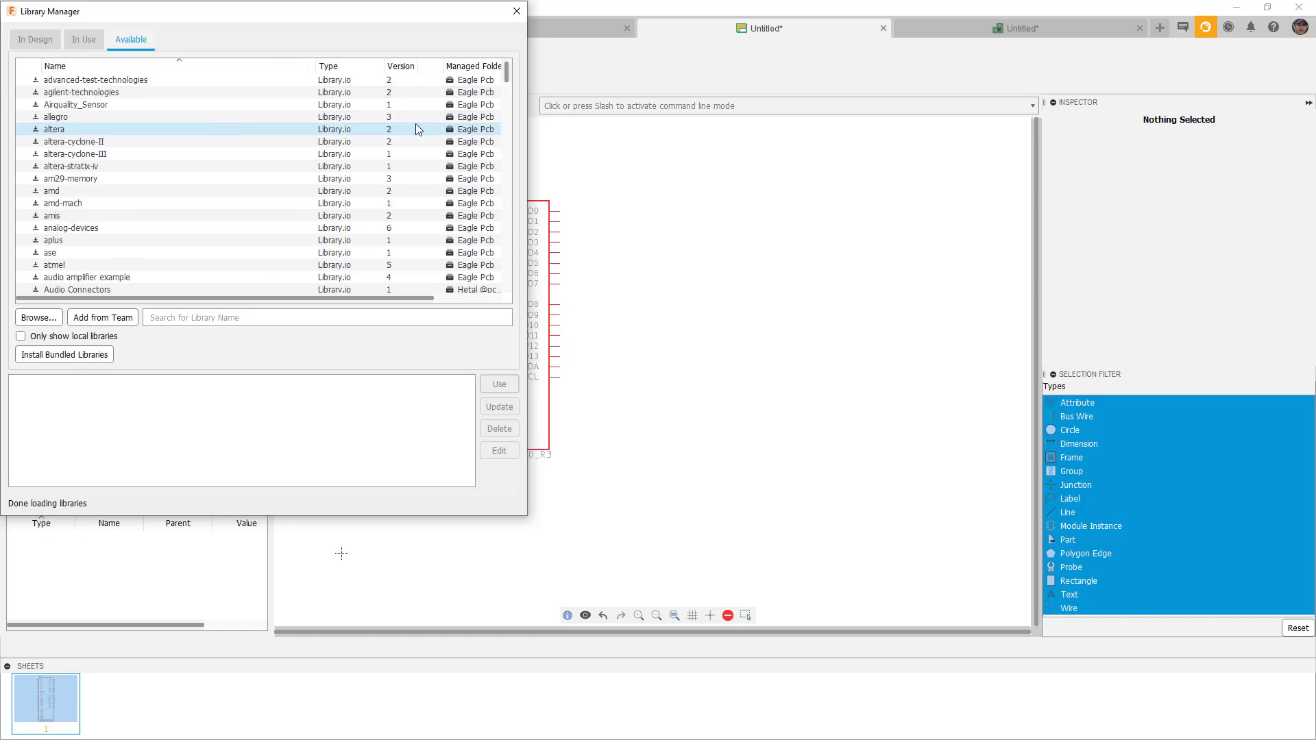
drag(506, 70, 210, 67)
click(37, 39)
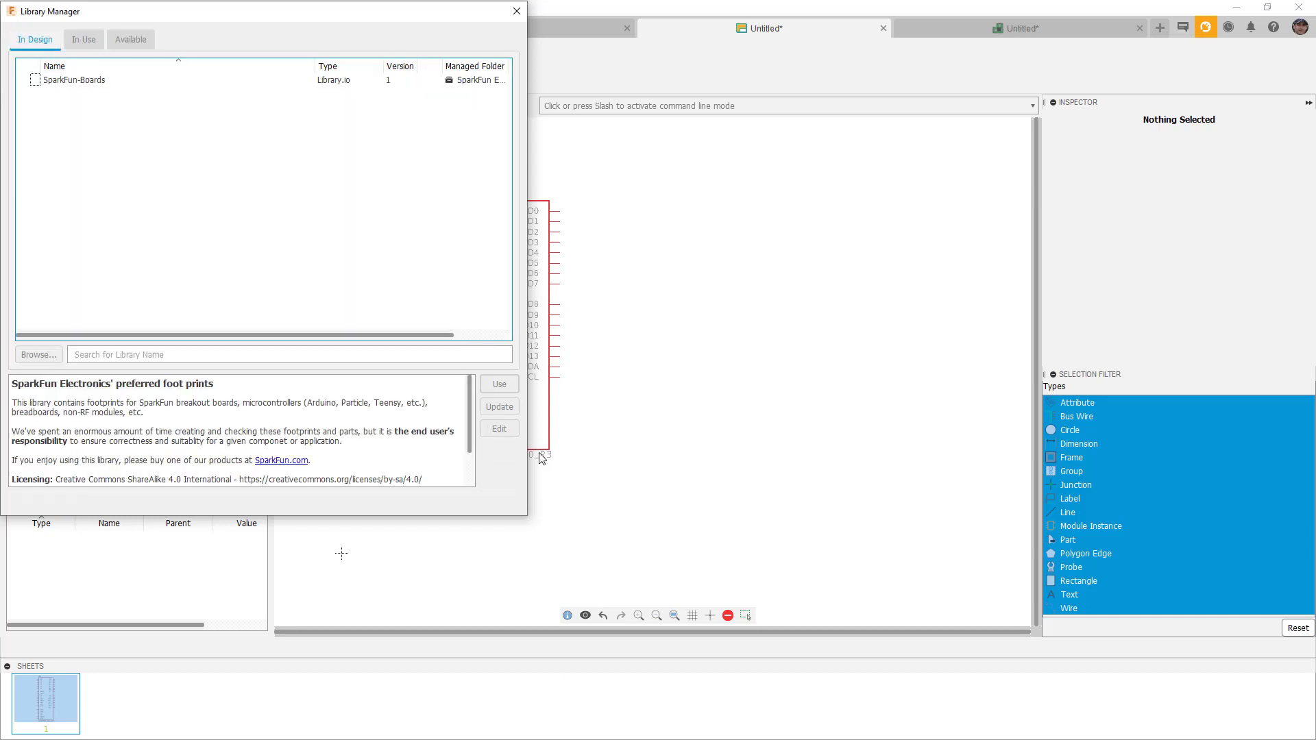
Close the library manager and bring back the schematic DESIGN tools
click(516, 11)
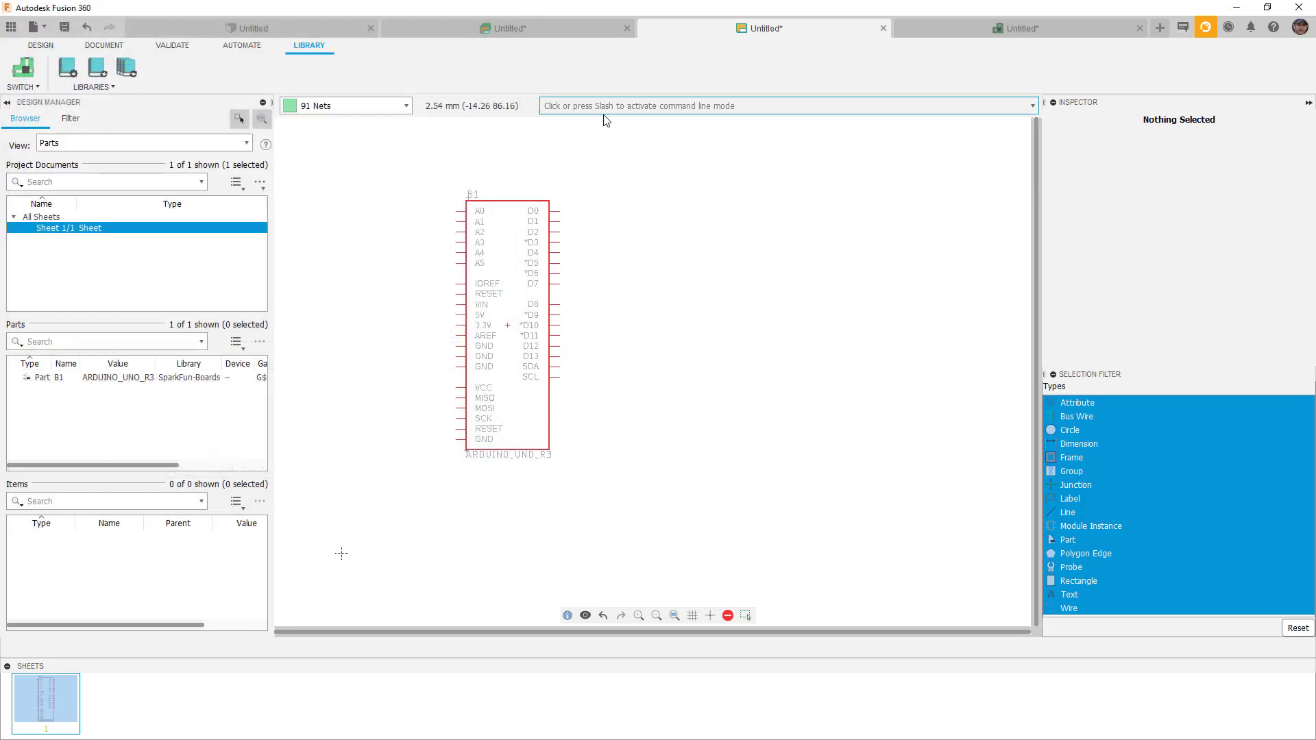
key(g)
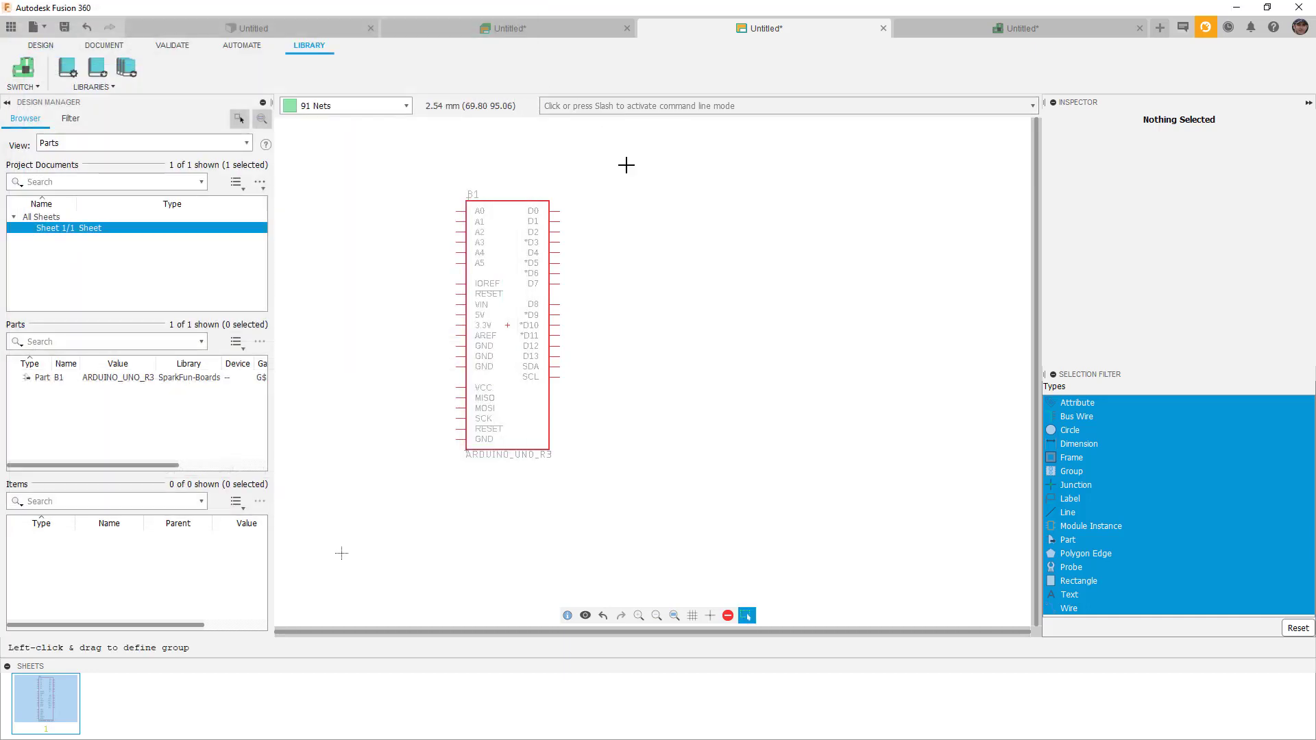
click(41, 45)
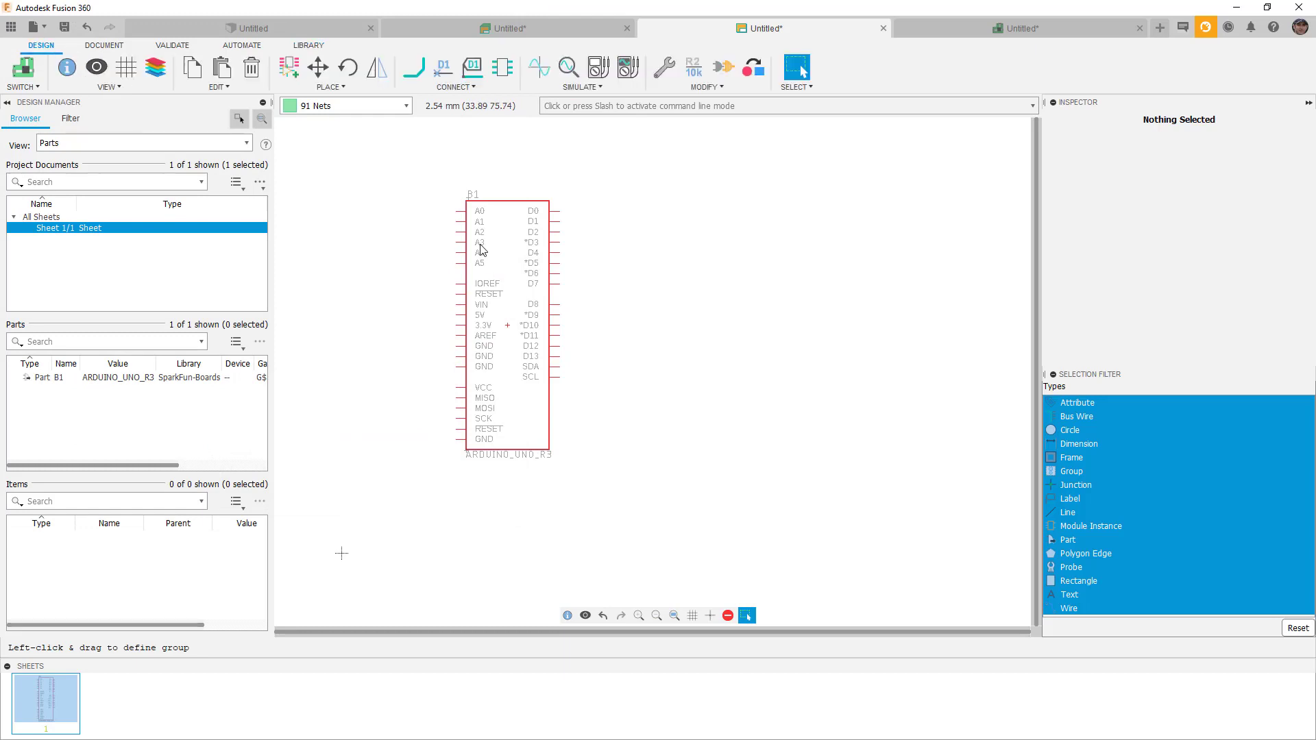
Check the Arduino Uno footprint on the PCB board outline, then go to the electronics design overview
click(923, 28)
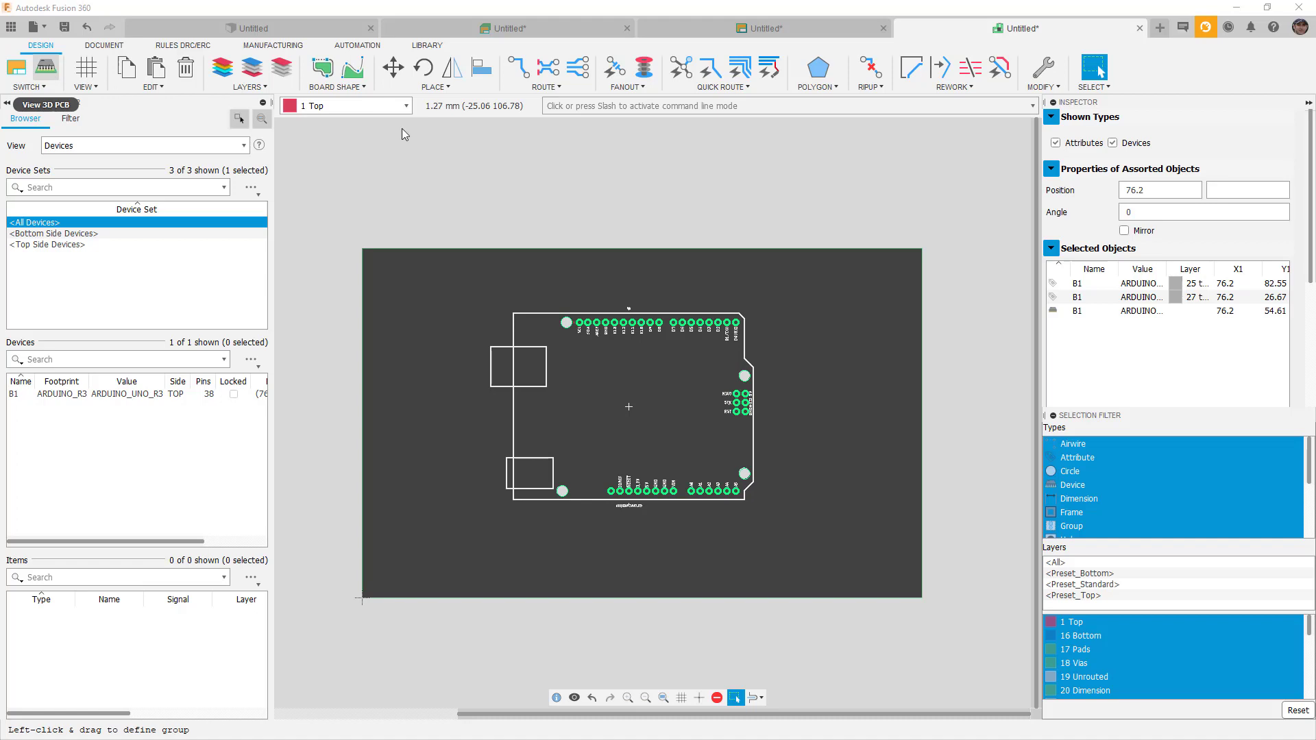
click(675, 158)
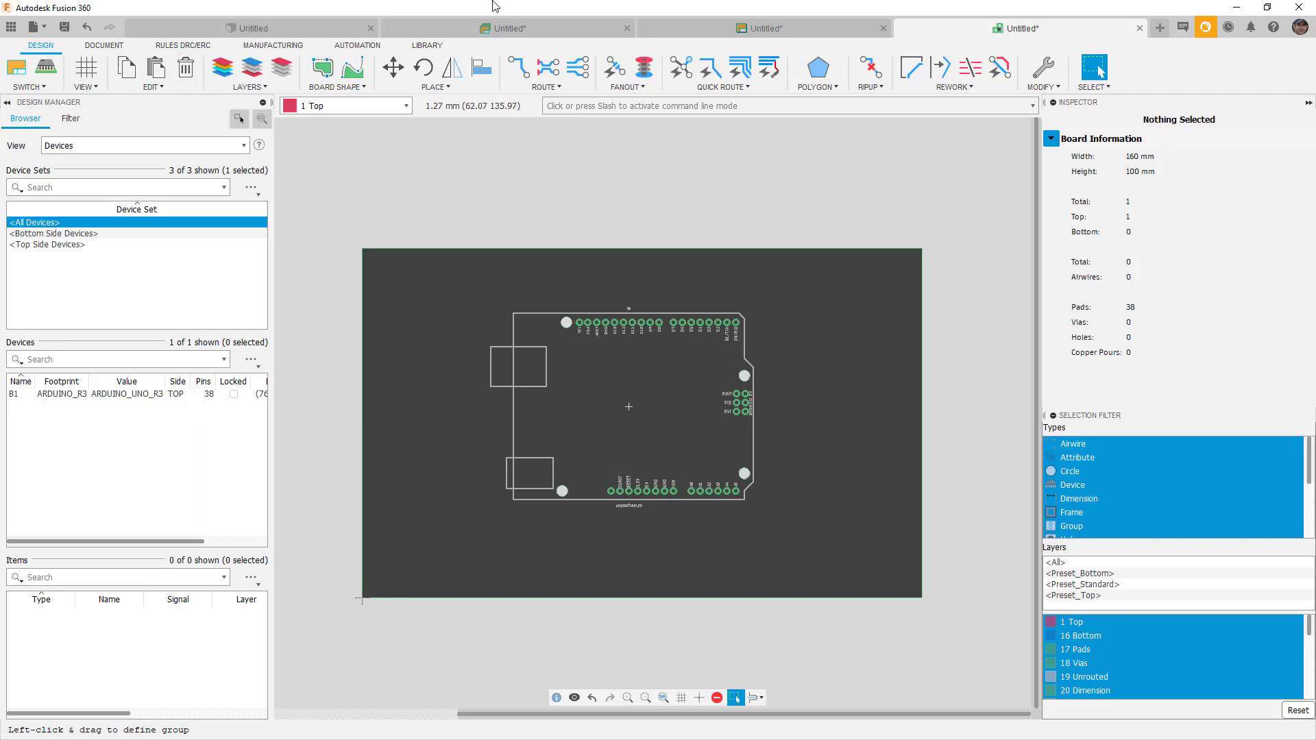
click(458, 26)
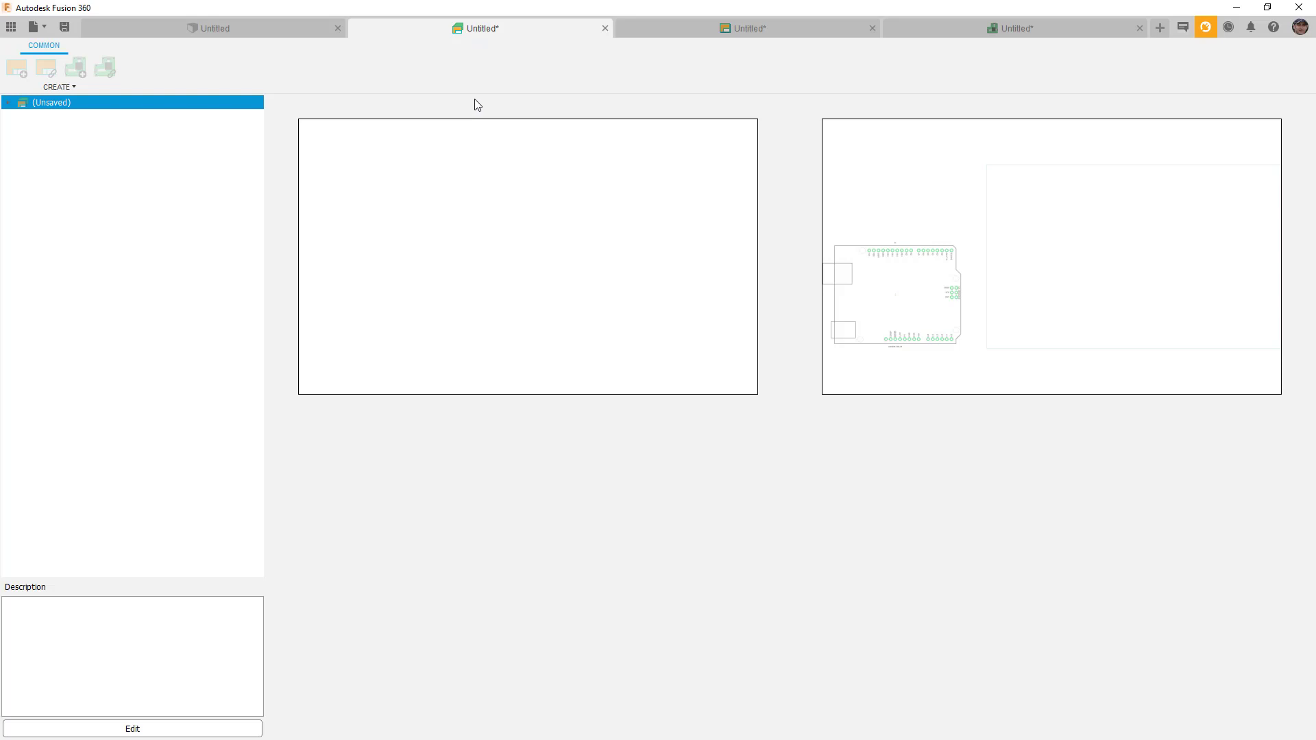
Close the electronics design and discard unsaved changes to the design, schematic and PCB board
click(605, 29)
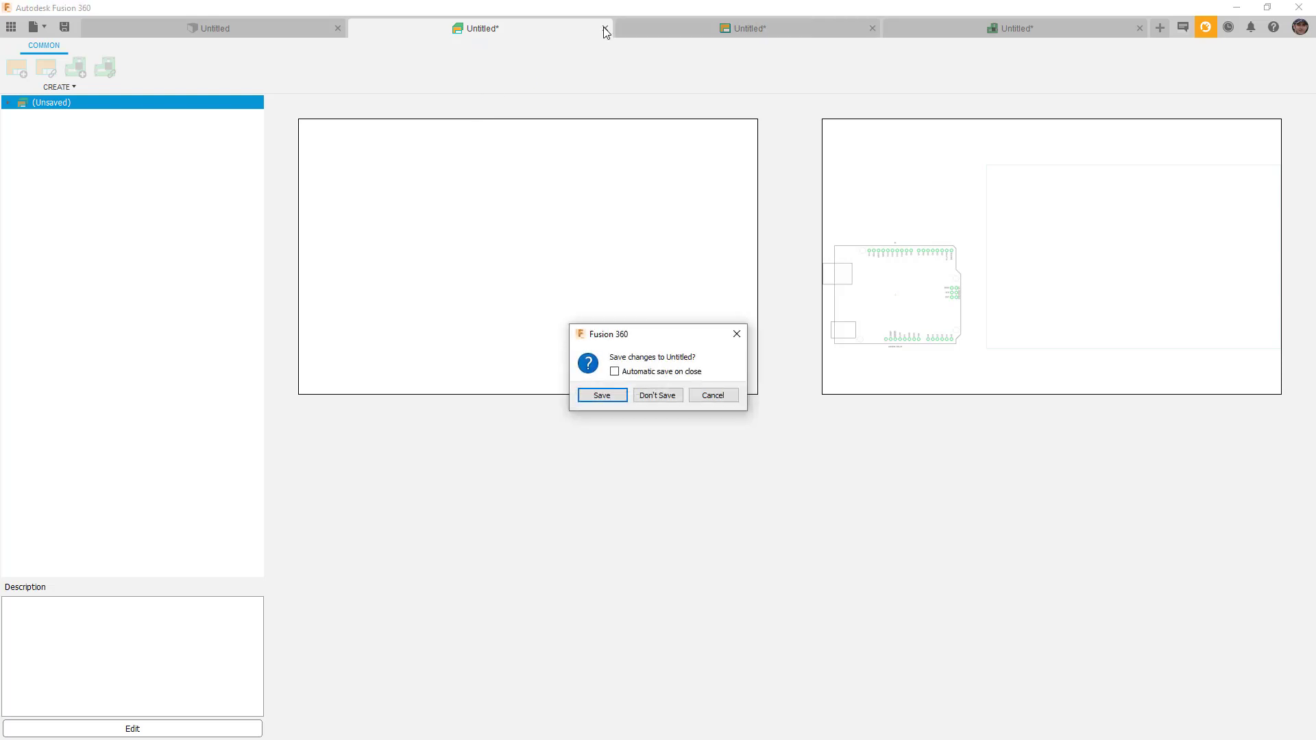
click(659, 397)
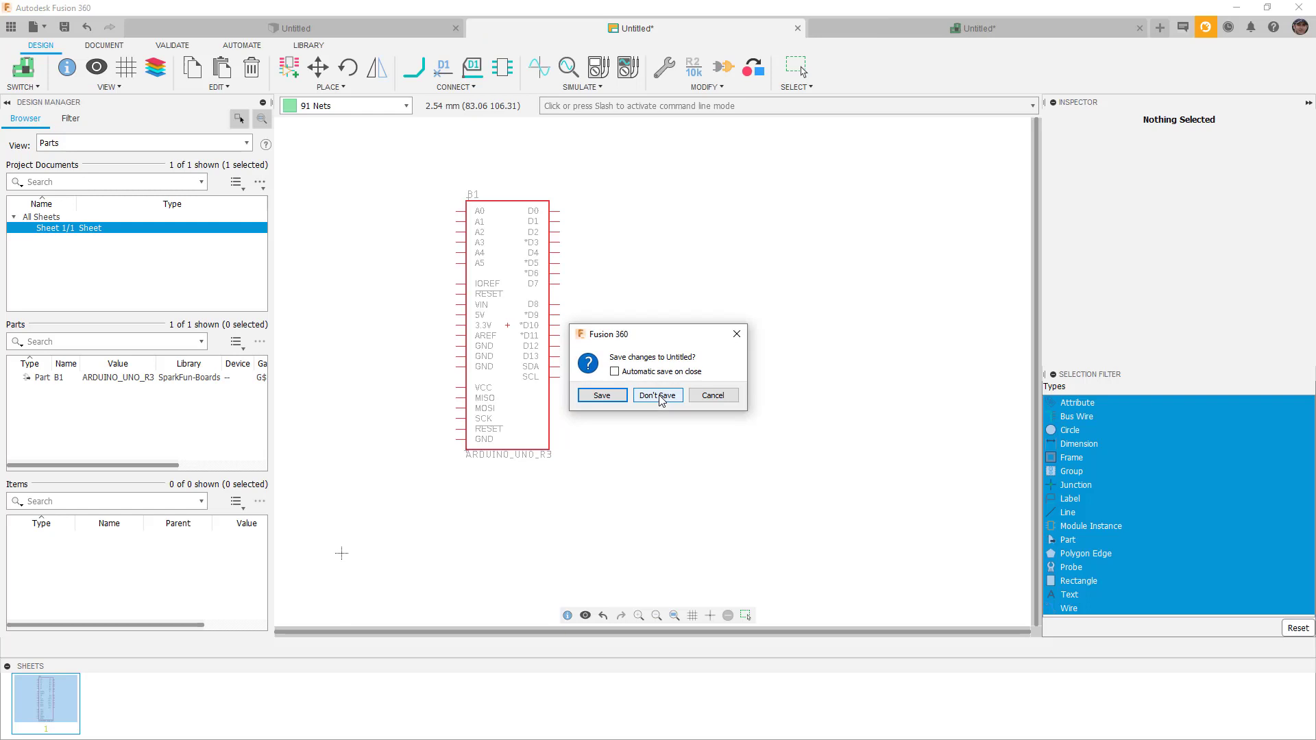
click(659, 398)
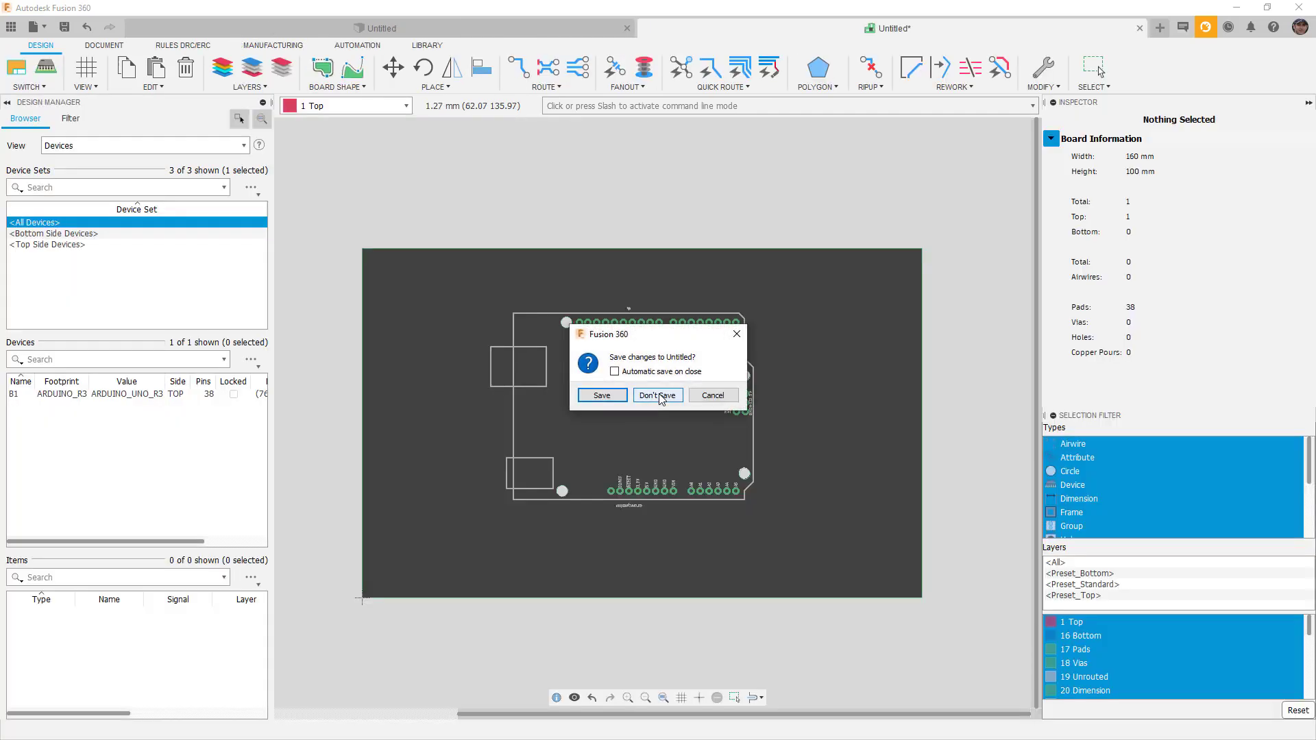
click(657, 396)
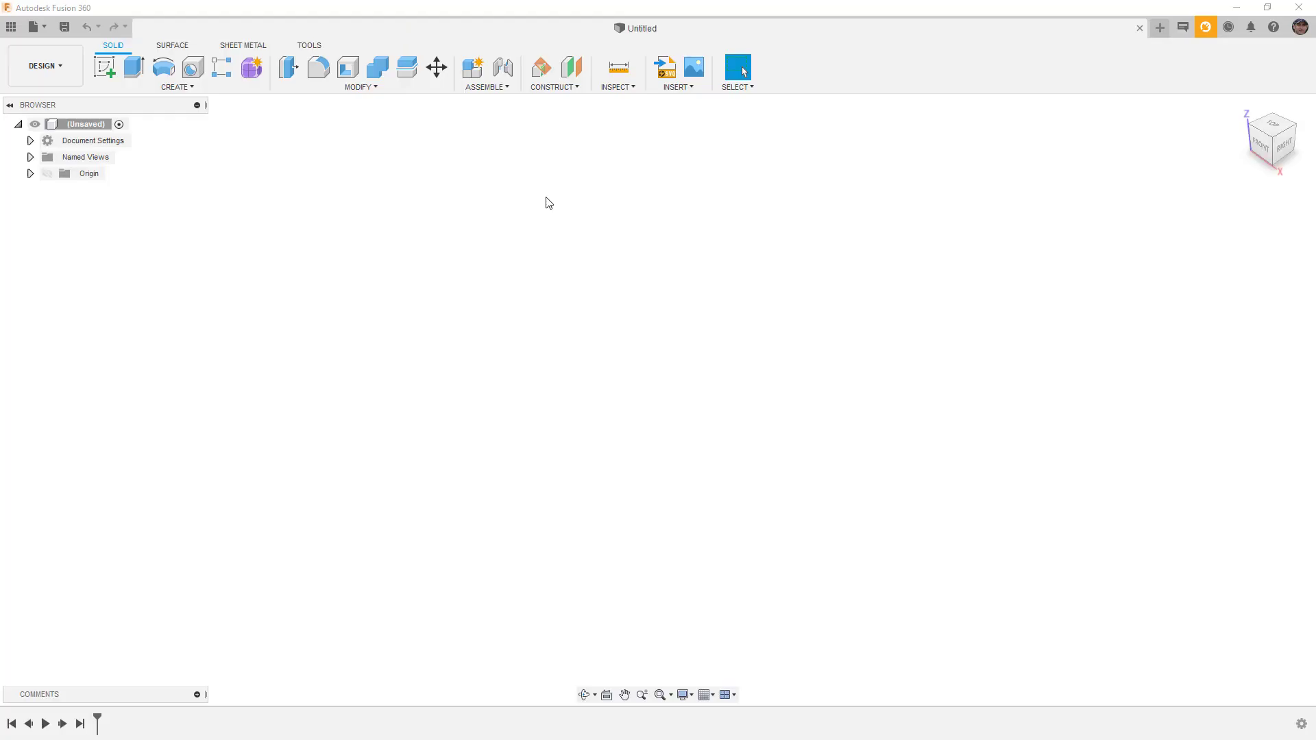